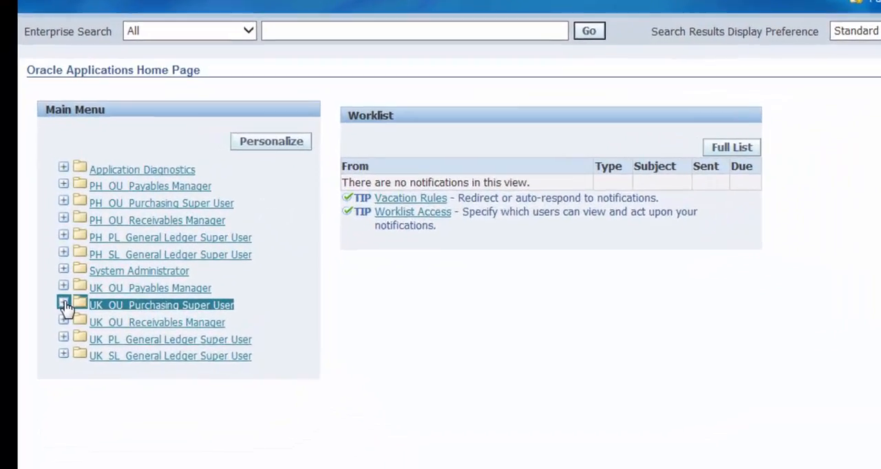
Launch the Purchase Orders form from the Purchase Orders folder of the UK_OU_Purchasing Super User responsibility.
{"action": "left_click", "coordinate": [36, 319]}
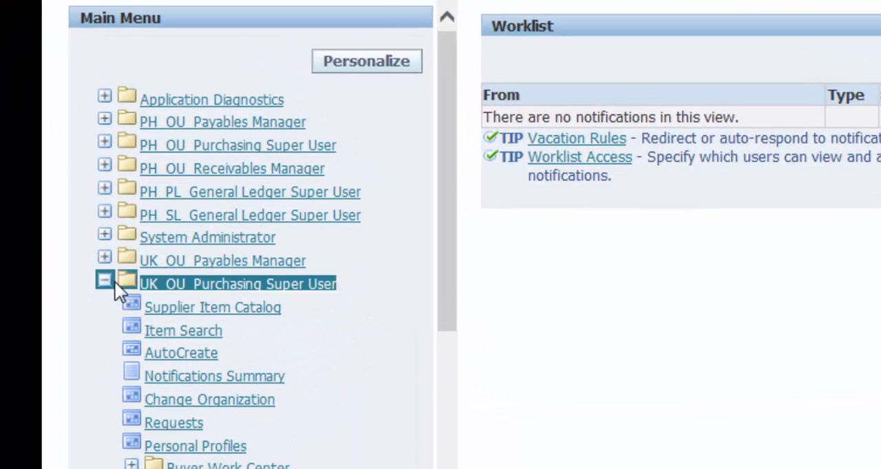
{"action": "left_click", "coordinate": [496, 194]}
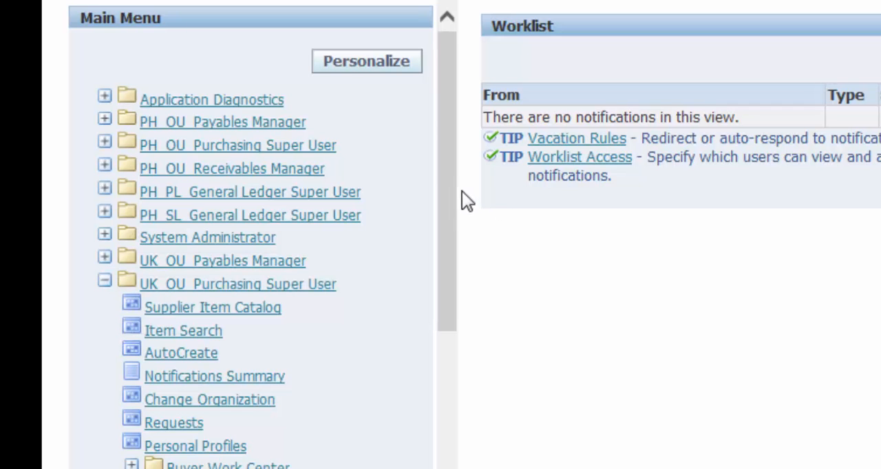
{"action": "left_click_drag", "start_coordinate": [448, 233], "coordinate": [446, 342]}
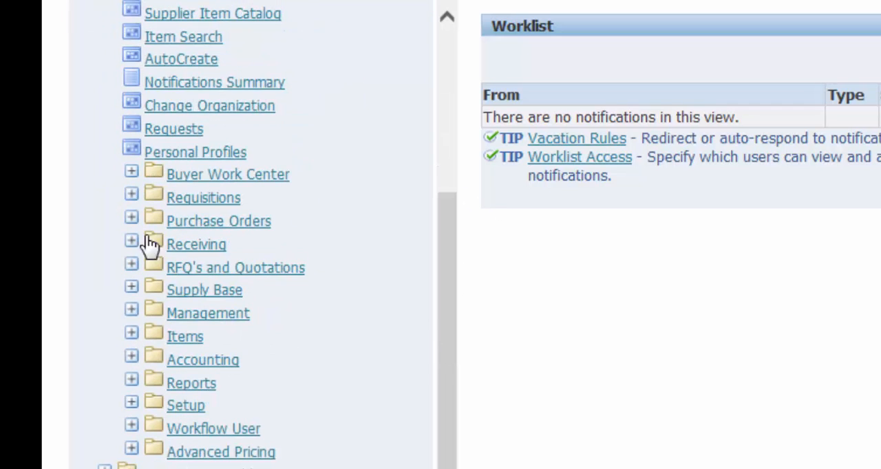
{"action": "left_click", "coordinate": [131, 220]}
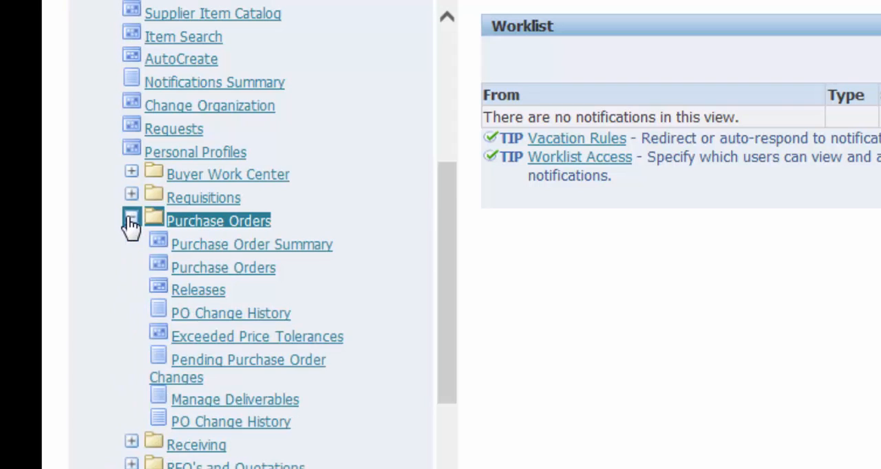
{"action": "left_click", "coordinate": [199, 270]}
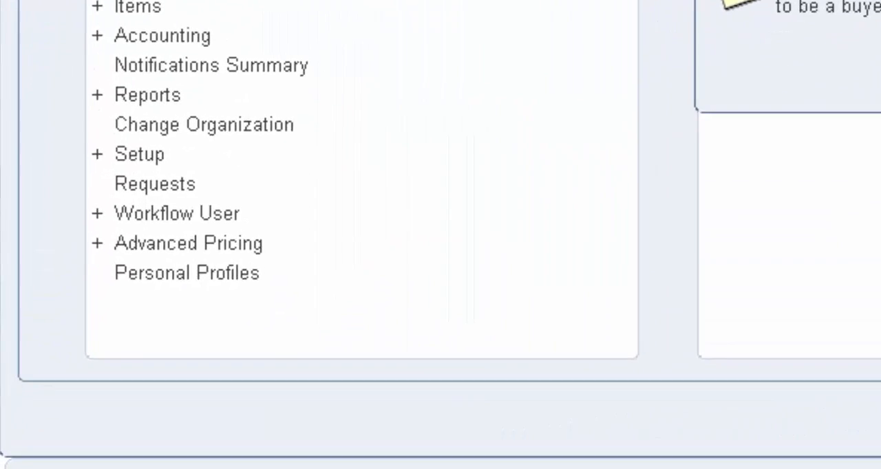
Open the Buyers page from the Personnel section of the purchasing Setup.
{"action": "double_click", "coordinate": [36, 333]}
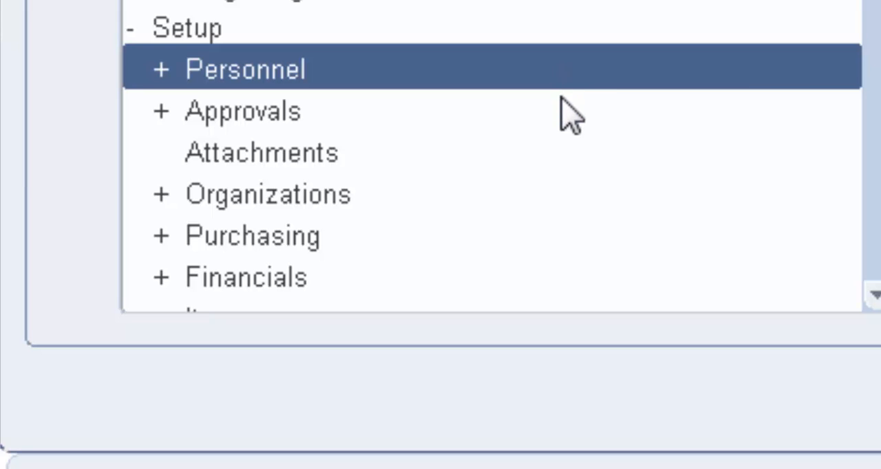
{"action": "left_click", "coordinate": [587, 52]}
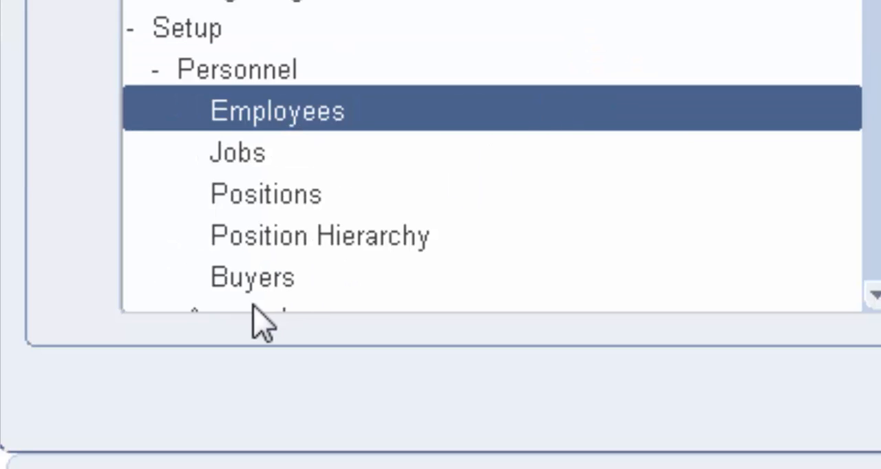
{"action": "left_click", "coordinate": [293, 278]}
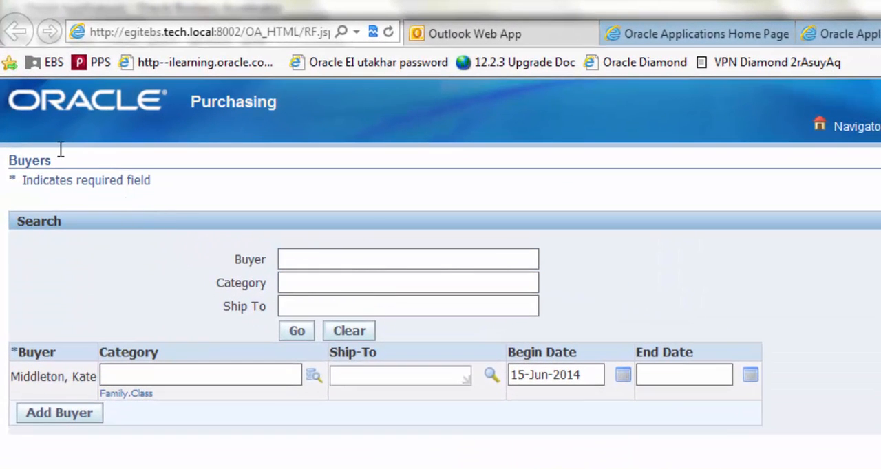
Add a blank buyer line and look through all pages of its employee lookup for the intended buyer.
{"action": "left_click_drag", "start_coordinate": [60, 162], "coordinate": [10, 173]}
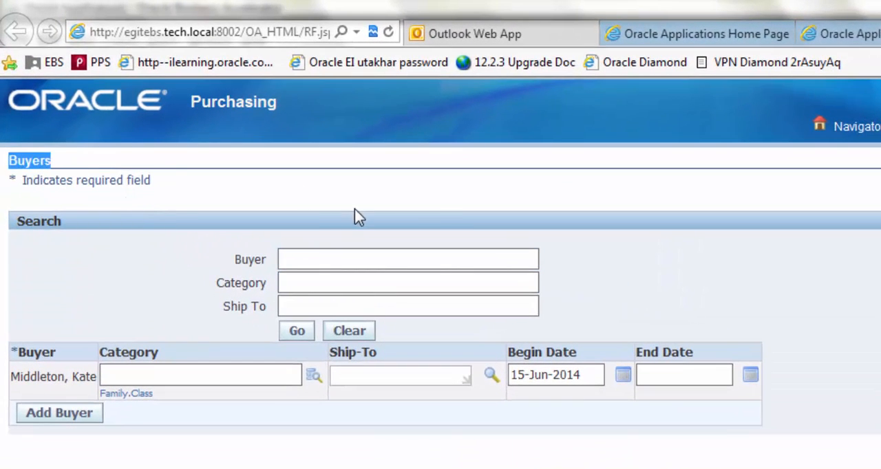
{"action": "left_click", "coordinate": [343, 259]}
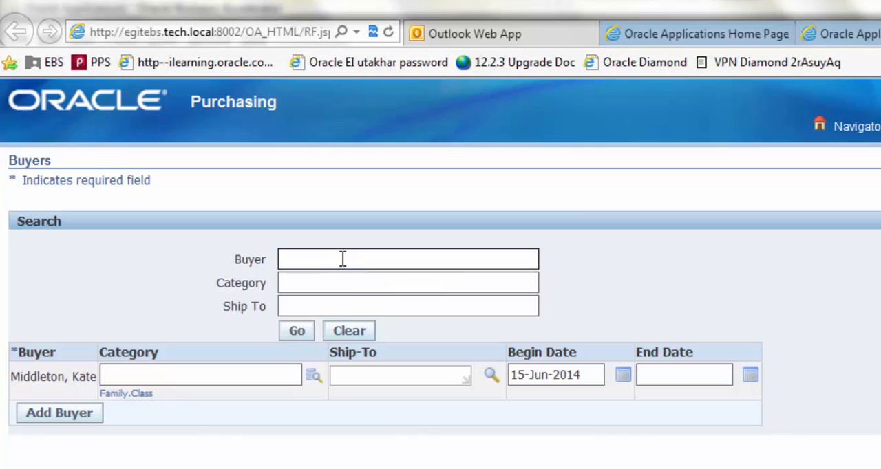
{"action": "left_click", "coordinate": [59, 413]}
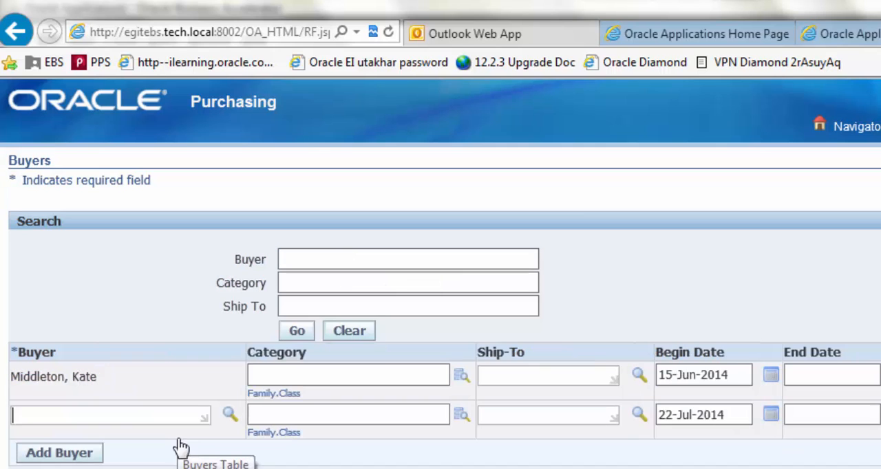
{"action": "left_click", "coordinate": [229, 416]}
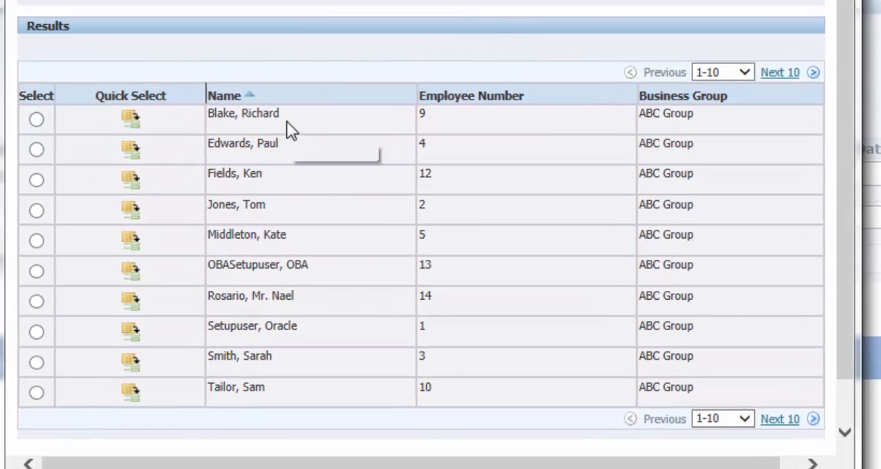
{"action": "left_click_drag", "start_coordinate": [287, 121], "coordinate": [208, 120]}
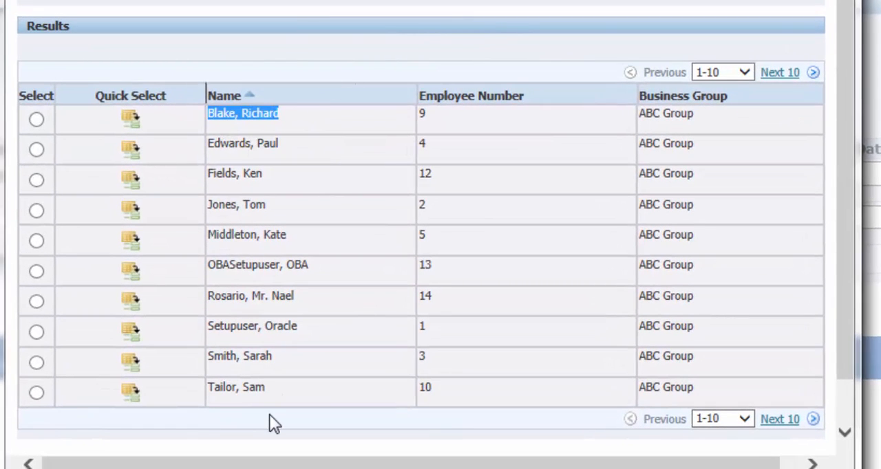
{"action": "left_click_drag", "start_coordinate": [266, 388], "coordinate": [205, 390]}
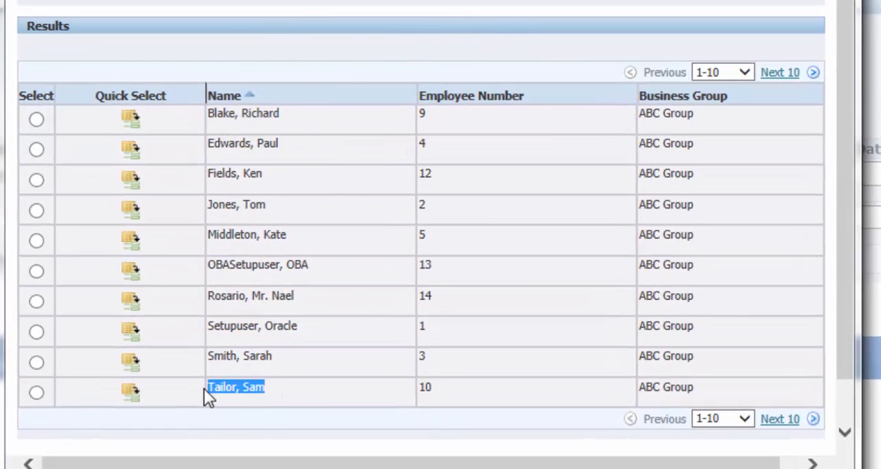
{"action": "left_click", "coordinate": [792, 420]}
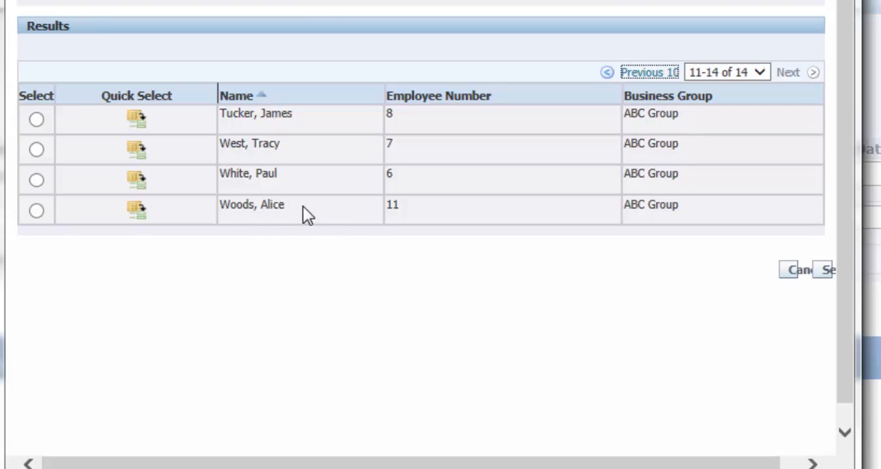
{"action": "triple_click", "coordinate": [238, 204]}
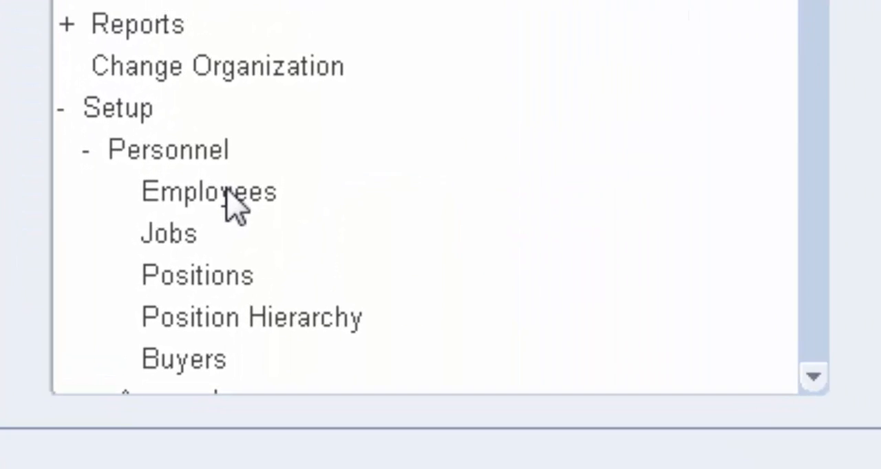
Open the Employees form under Personnel and query it by the employee's last name with wildcards.
{"action": "double_click", "coordinate": [222, 190]}
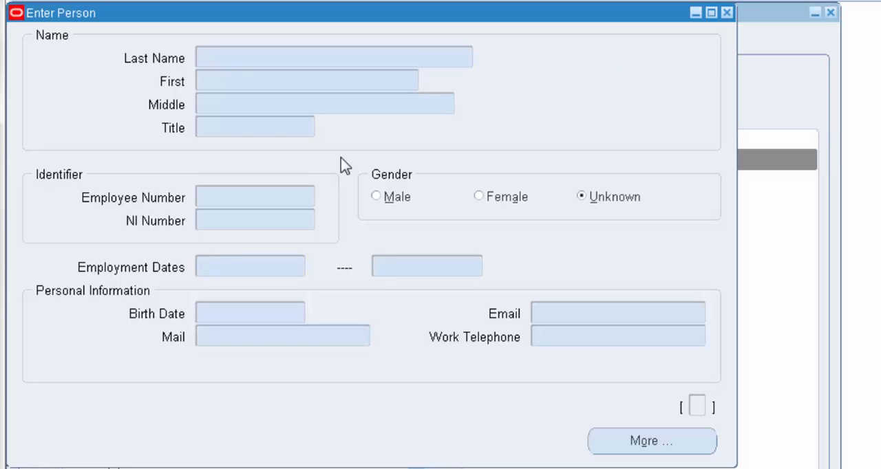
{"action": "type", "text": "%takhar%"}
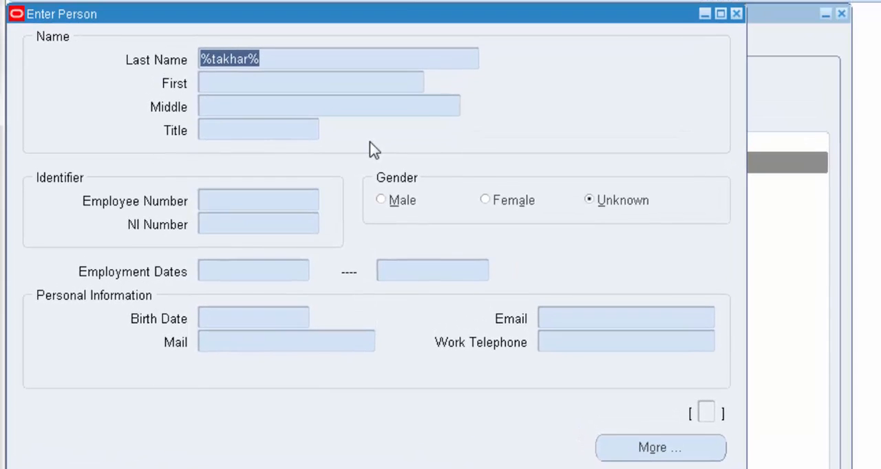
Query all employees with the % wildcard in the last name and page through the records to a blank one.
{"action": "type", "text": "%"}
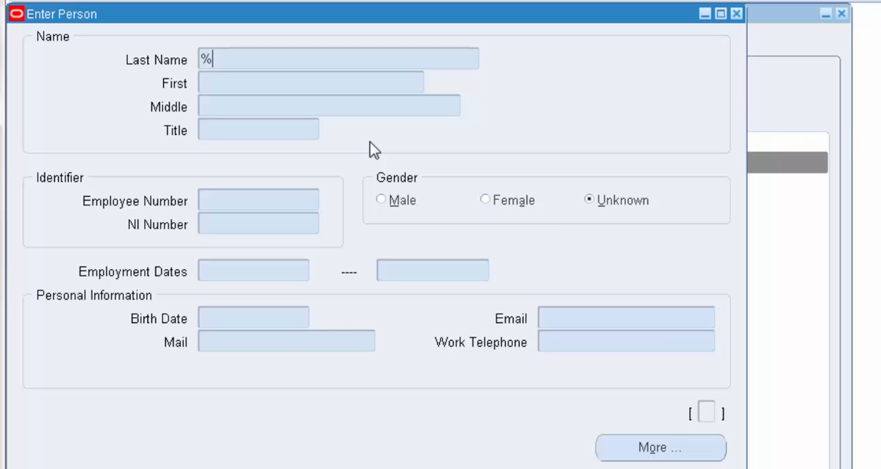
{"action": "key", "text": "ctrl+F11"}
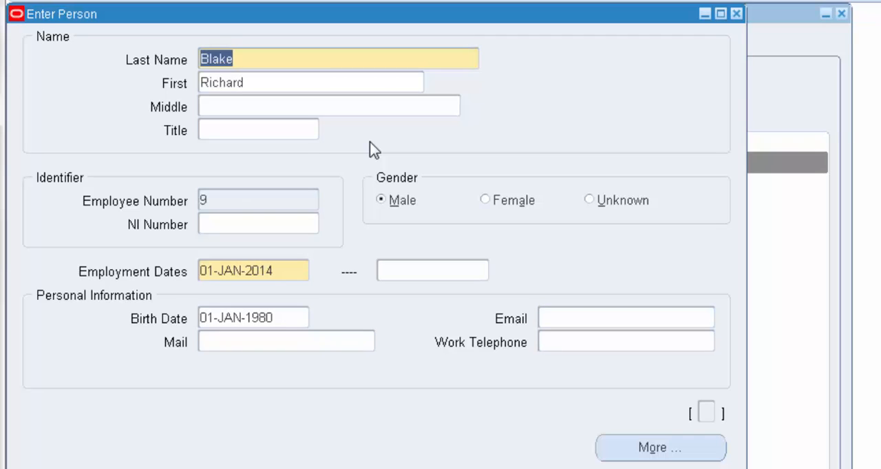
{"action": "key", "text": "Down"}
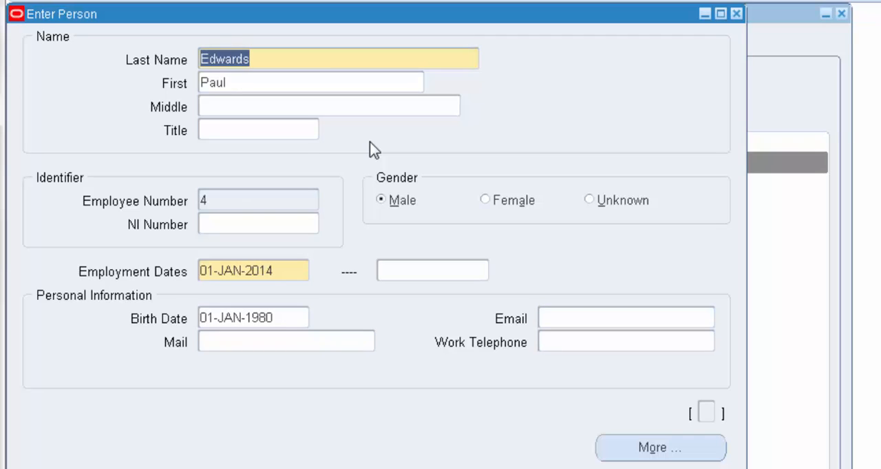
{"action": "key", "text": "Down"}
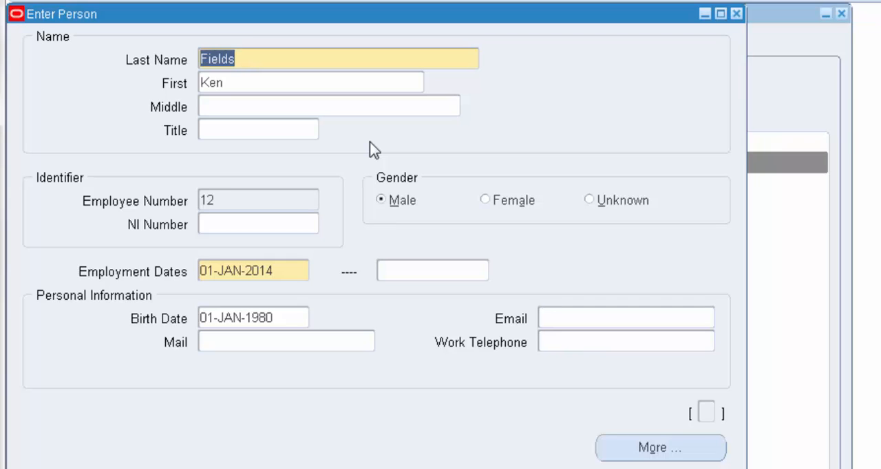
{"action": "key", "text": "Down"}
{"action": "key", "text": "Down"}
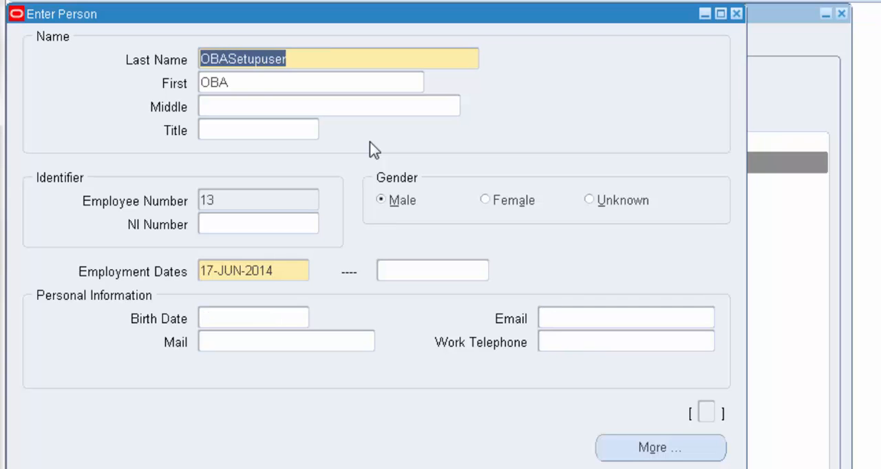
{"action": "key", "text": "Down"}
{"action": "key", "text": "Down"}
{"action": "key", "text": "Down"}
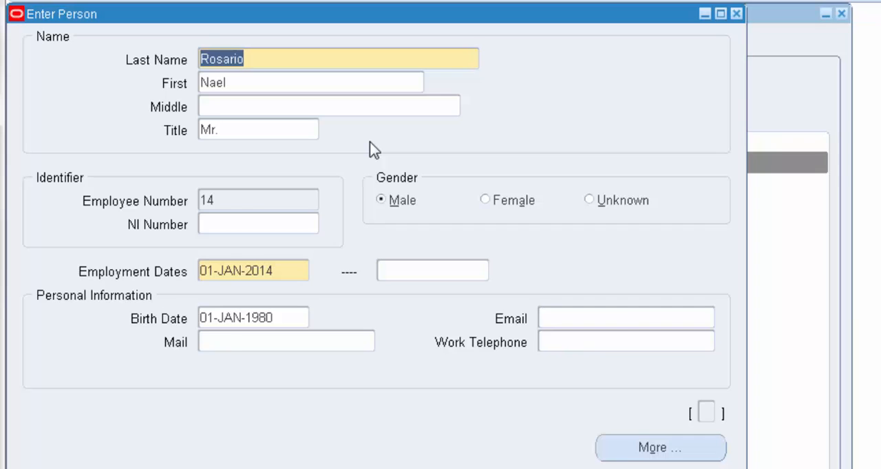
{"action": "key", "text": "Down"}
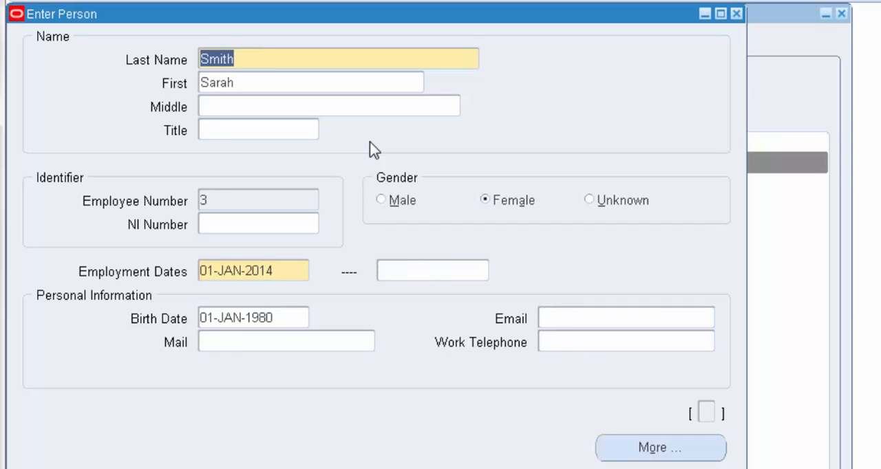
{"action": "key", "text": "Down"}
{"action": "key", "text": "Down"}
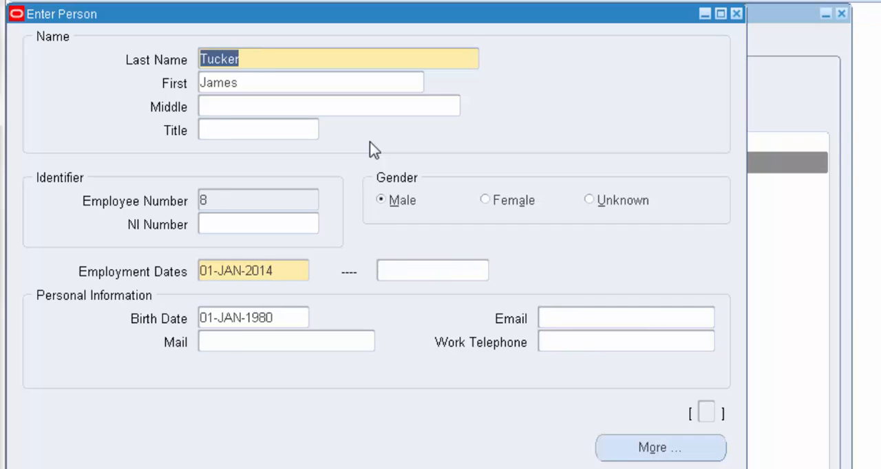
{"action": "key", "text": "Down"}
{"action": "key", "text": "Down"}
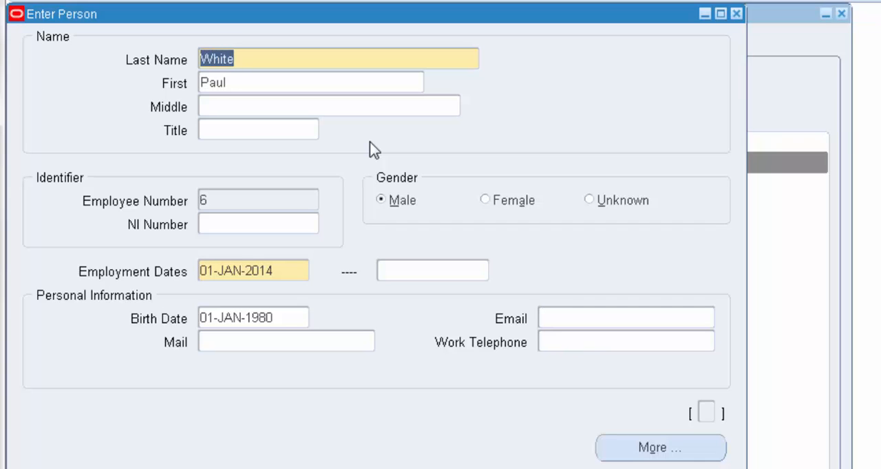
{"action": "key", "text": "Down"}
{"action": "key", "text": "Down"}
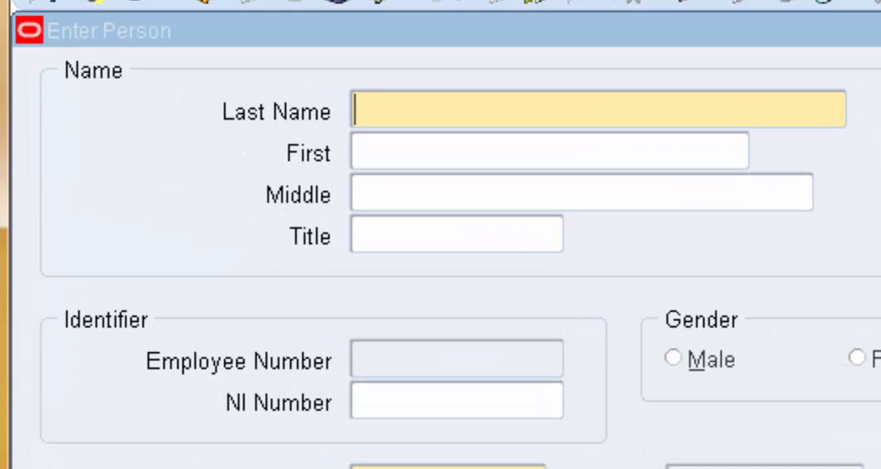
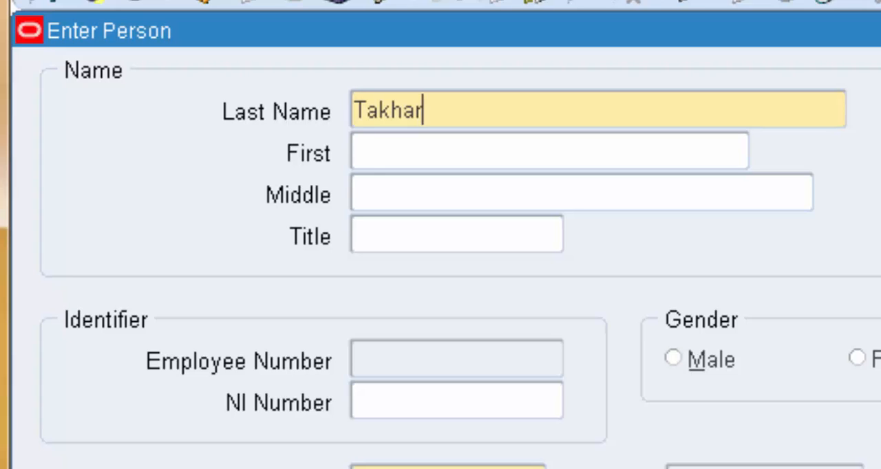
Enter the new employee's last name and first name in the blank person record.
{"action": "key", "text": "Tab"}
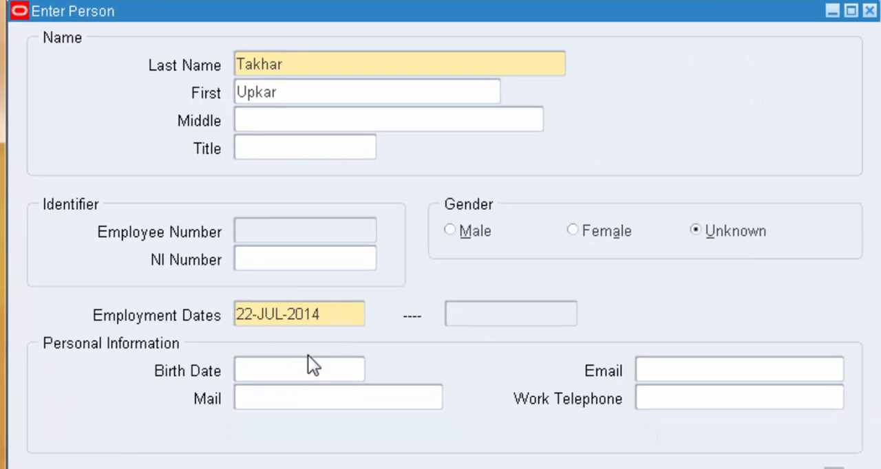
Enter the employee's birth date and set the gender to Male.
{"action": "left_click", "coordinate": [316, 369]}
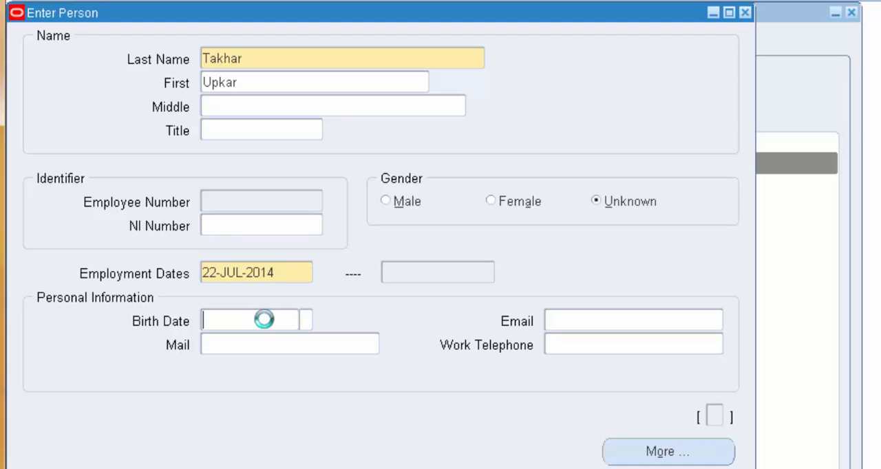
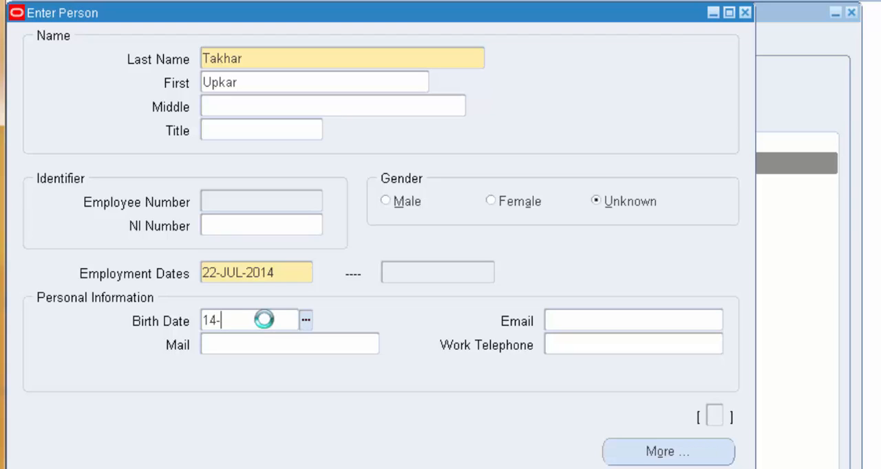
{"action": "key", "text": "Tab"}
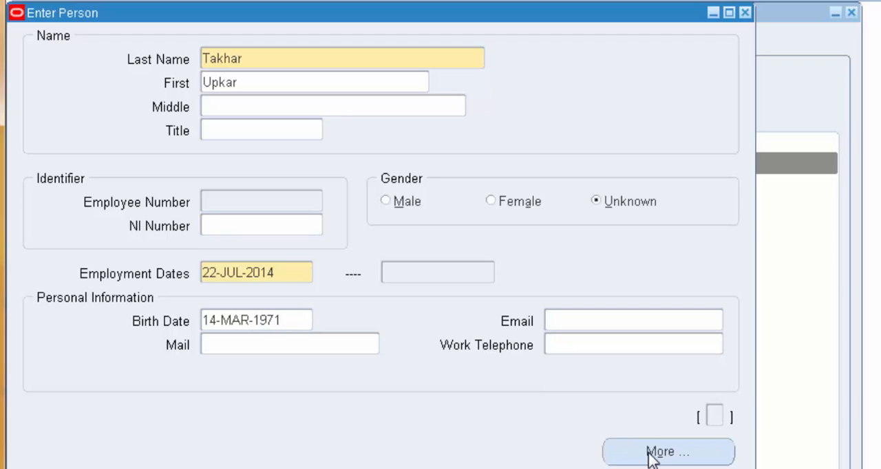
{"action": "left_click", "coordinate": [387, 202]}
Save the new employee record, open its further person information and enter the employee's address in the United Kingdom (International) style.
{"action": "left_click", "coordinate": [612, 453]}
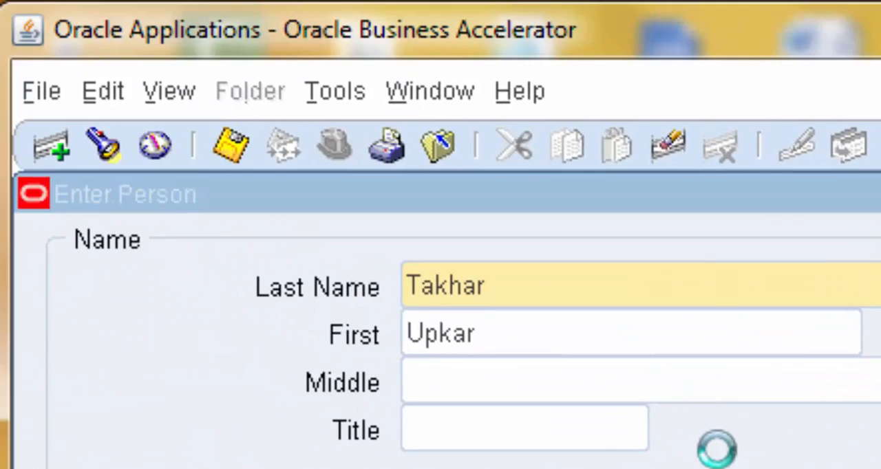
{"action": "left_click", "coordinate": [235, 143]}
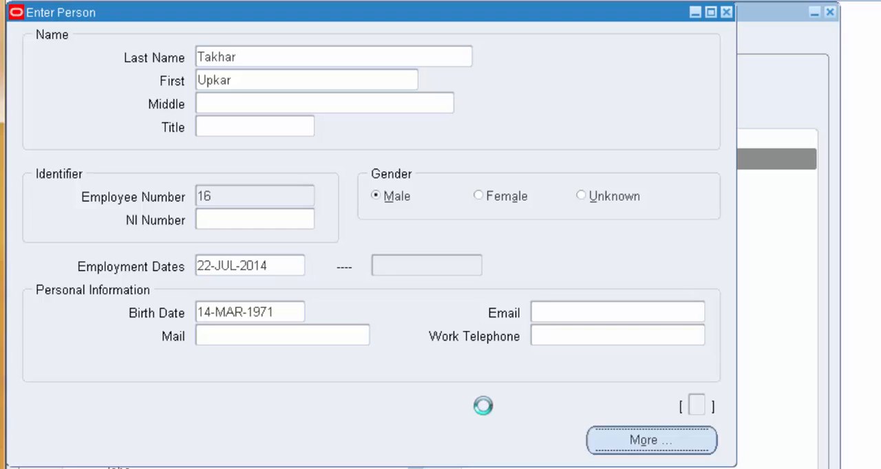
{"action": "left_click", "coordinate": [601, 442]}
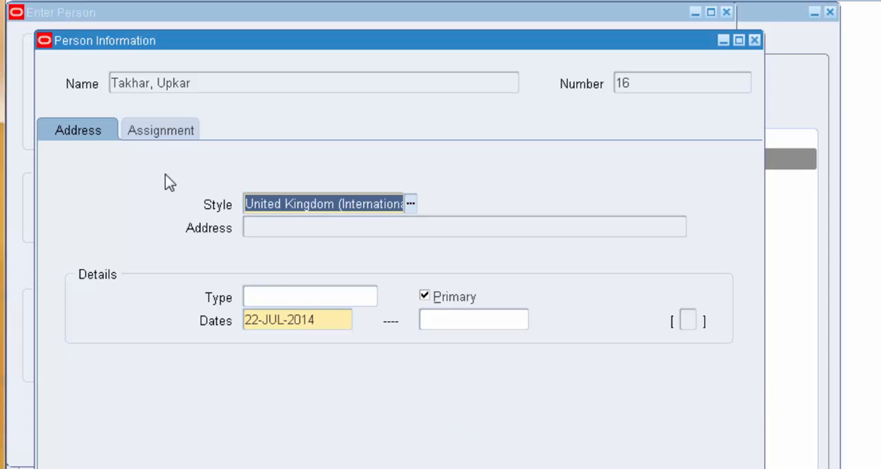
{"action": "left_click", "coordinate": [278, 230]}
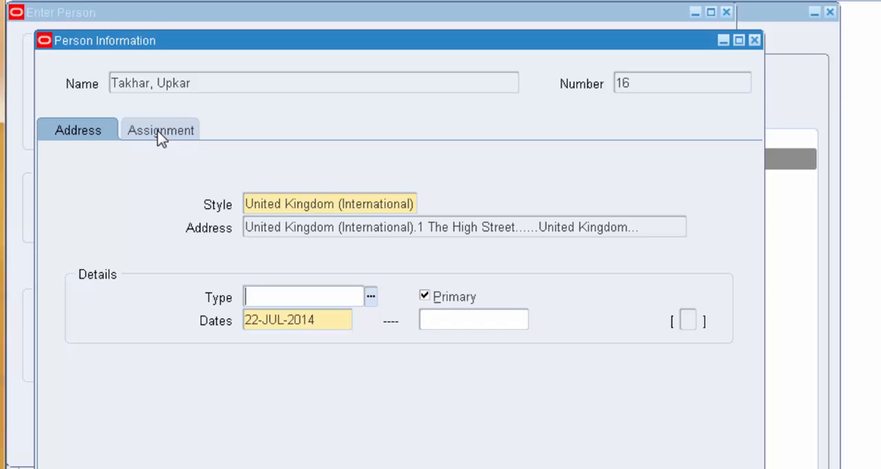
In the employee's assignment details, list all jobs with the % wildcard and set the job to Procurement Manager.GF1000.
{"action": "left_click", "coordinate": [161, 134]}
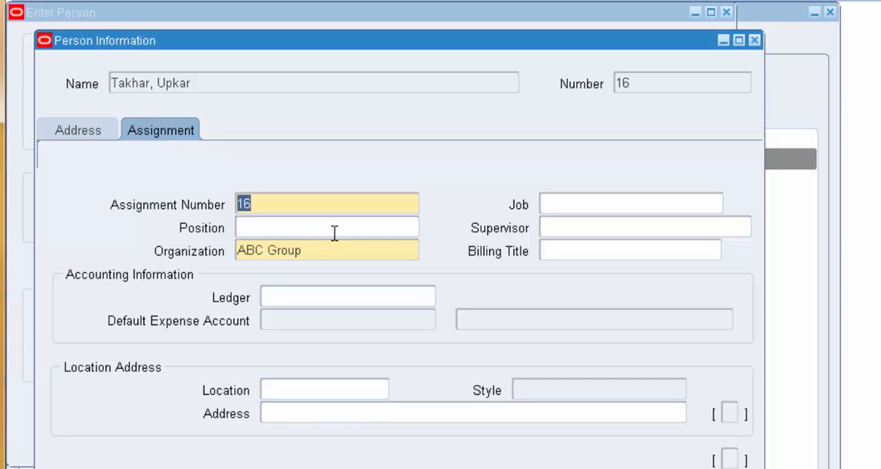
{"action": "left_click", "coordinate": [318, 251]}
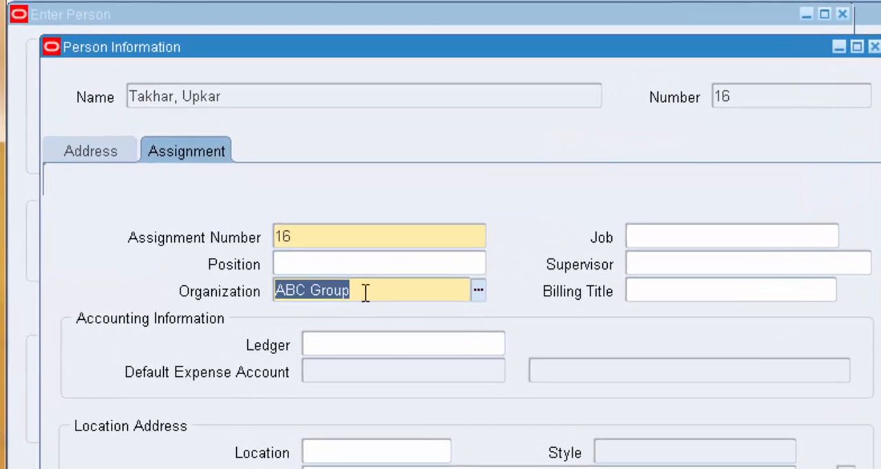
{"action": "left_click", "coordinate": [667, 236]}
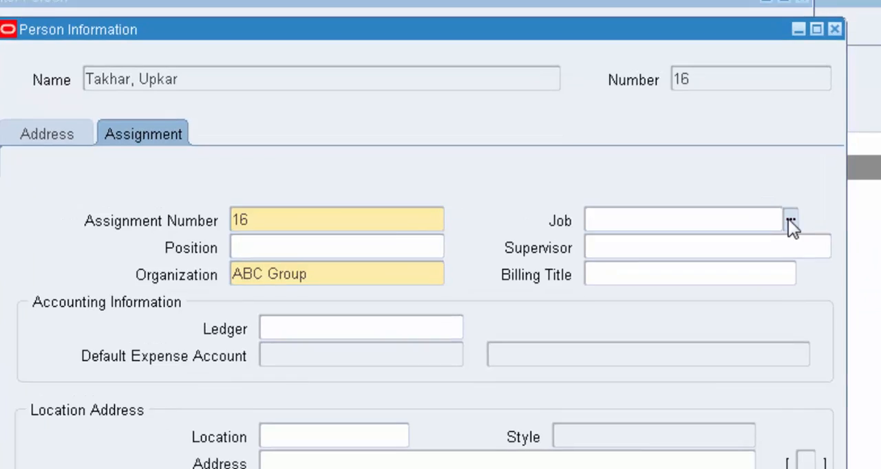
{"action": "left_click", "coordinate": [830, 237]}
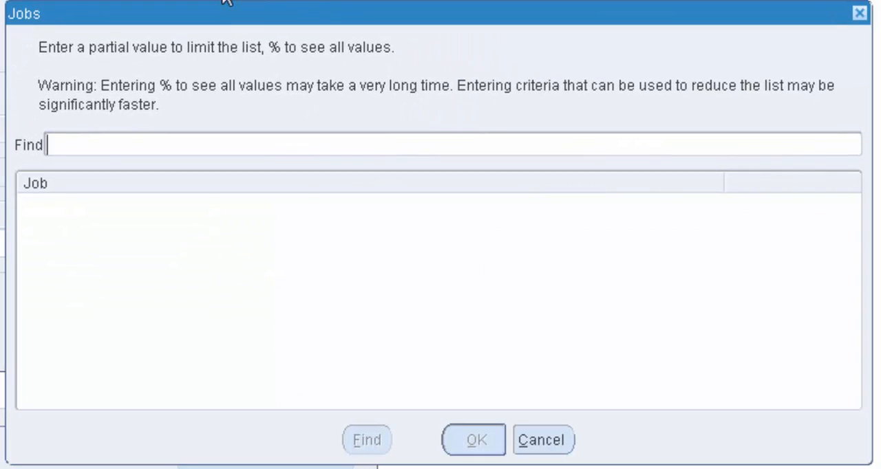
{"action": "type", "text": "%"}
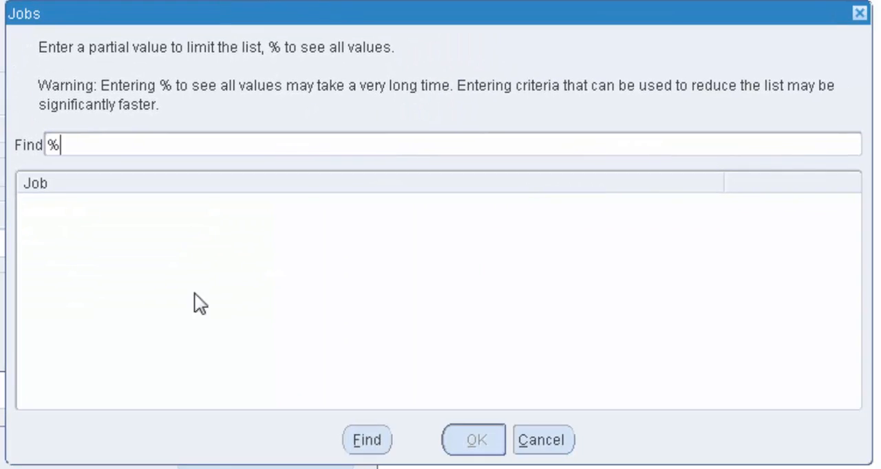
{"action": "left_click", "coordinate": [367, 442]}
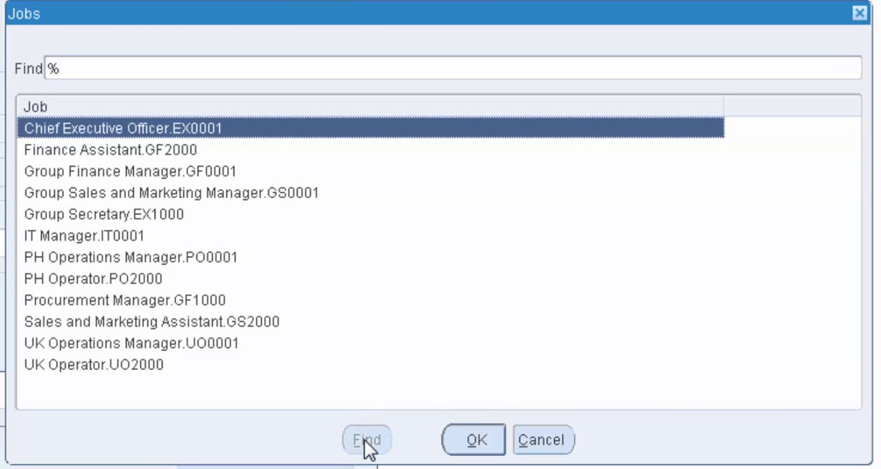
{"action": "left_click", "coordinate": [205, 301]}
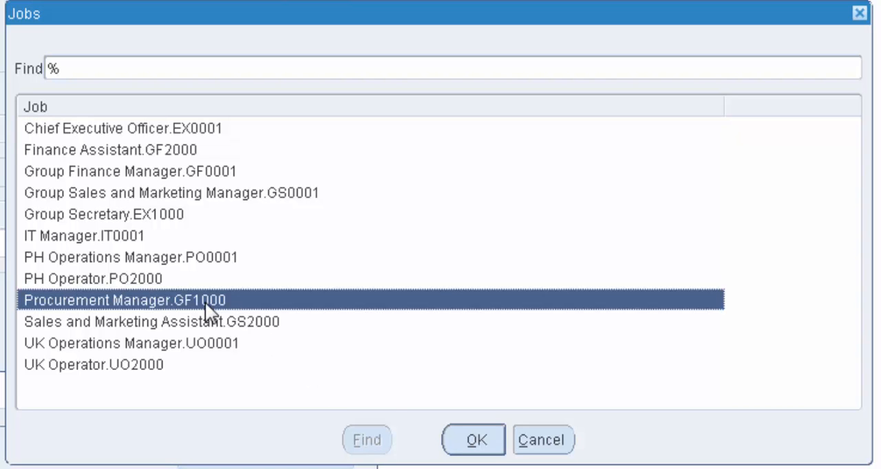
{"action": "left_click", "coordinate": [461, 442]}
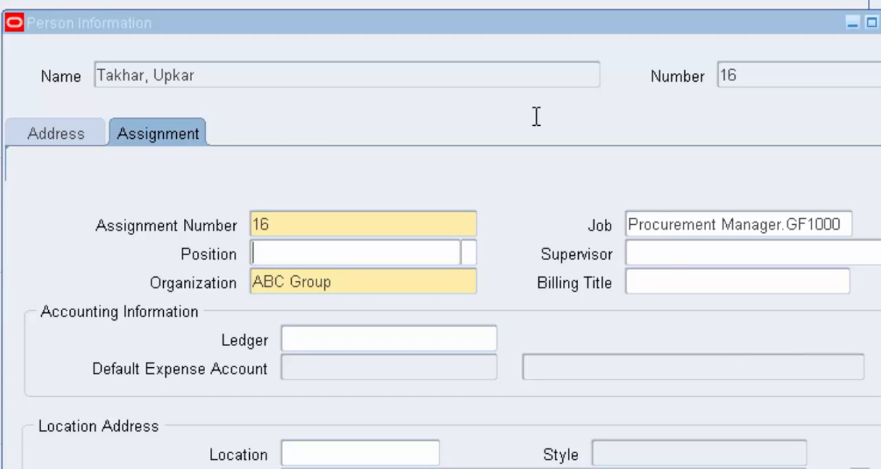
List all supervisors with the % wildcard and assign the second one as the employee's supervisor.
{"action": "left_click", "coordinate": [665, 257]}
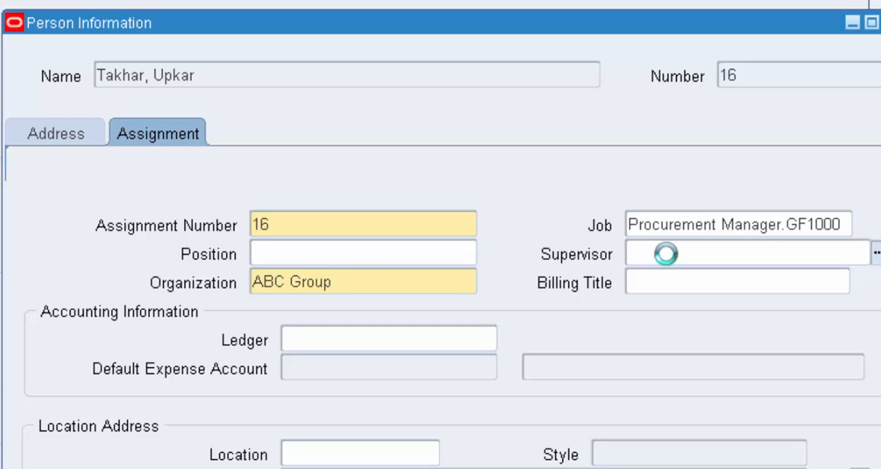
{"action": "left_click", "coordinate": [876, 254]}
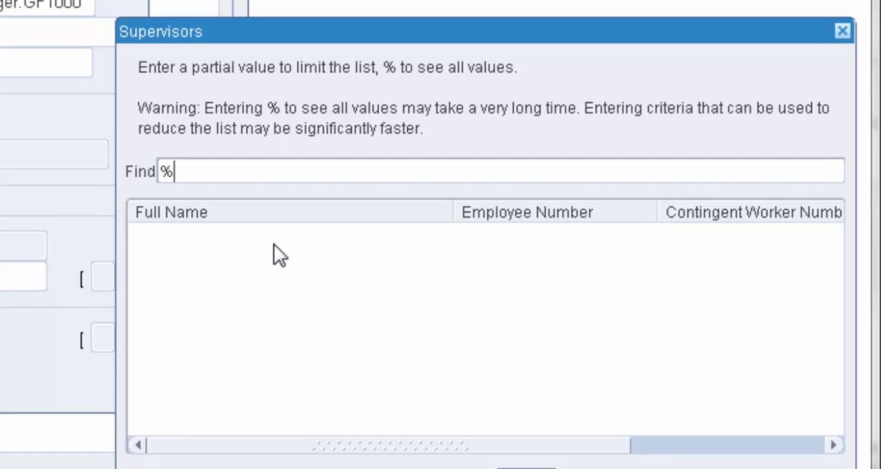
{"action": "left_click", "coordinate": [454, 423]}
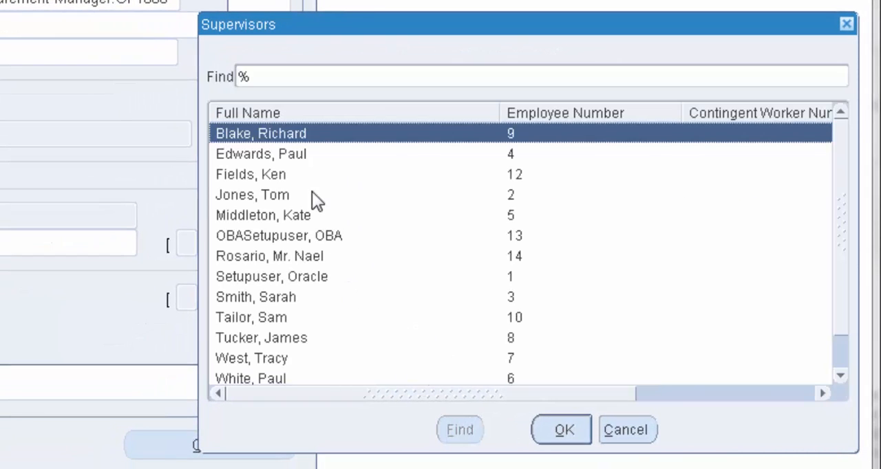
{"action": "left_click", "coordinate": [324, 148]}
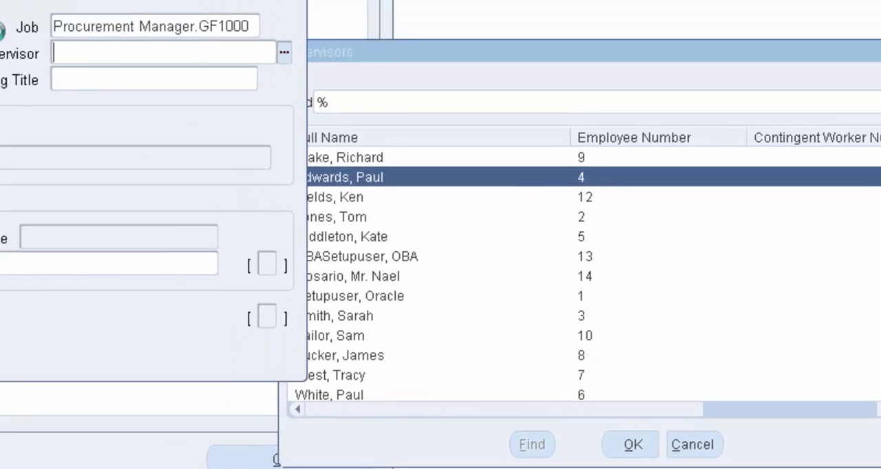
{"action": "left_click", "coordinate": [562, 430]}
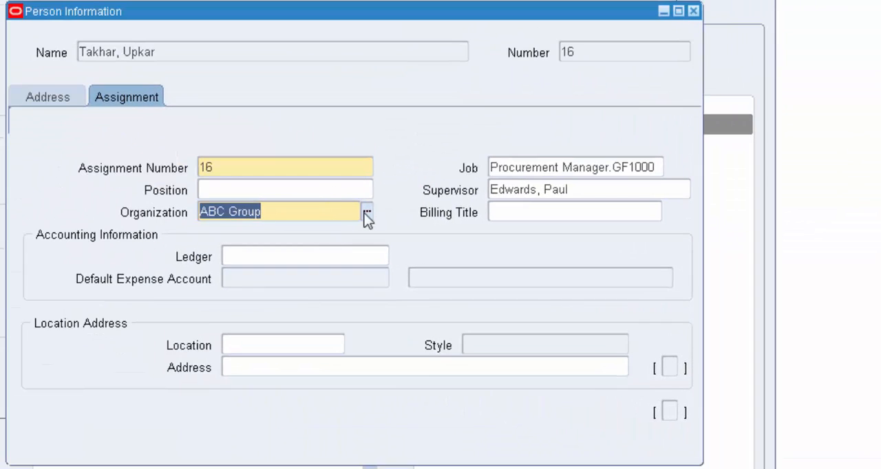
List all organizations with the % wildcard and set the assignment's organization to HR UK Operations.
{"action": "left_click", "coordinate": [365, 213]}
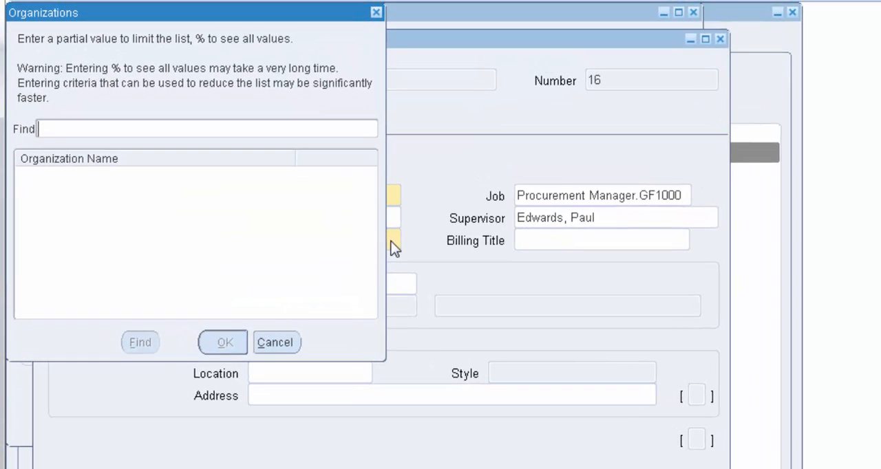
{"action": "type", "text": "%"}
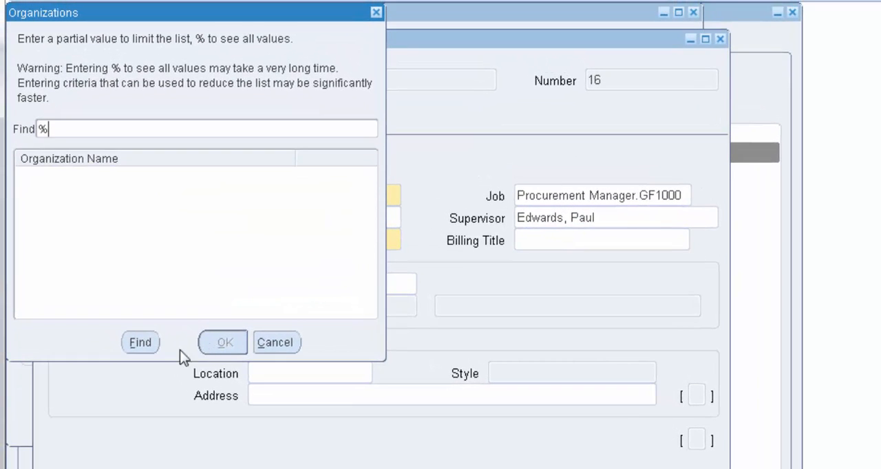
{"action": "left_click", "coordinate": [141, 343]}
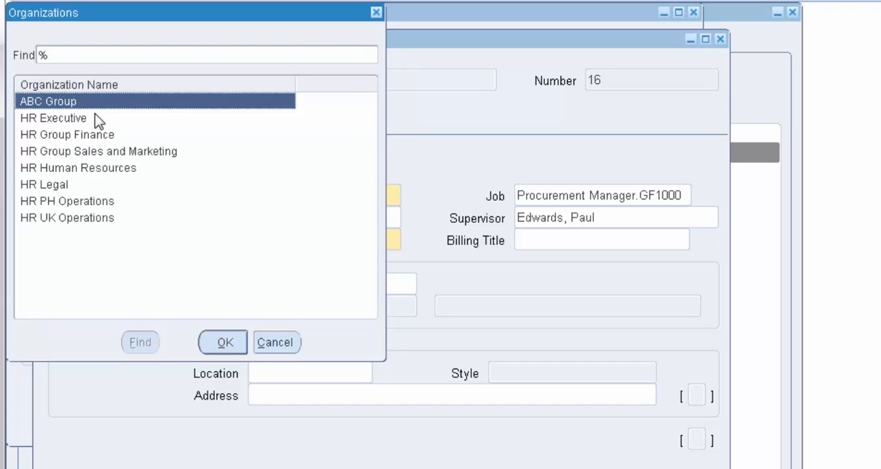
{"action": "left_click", "coordinate": [100, 217]}
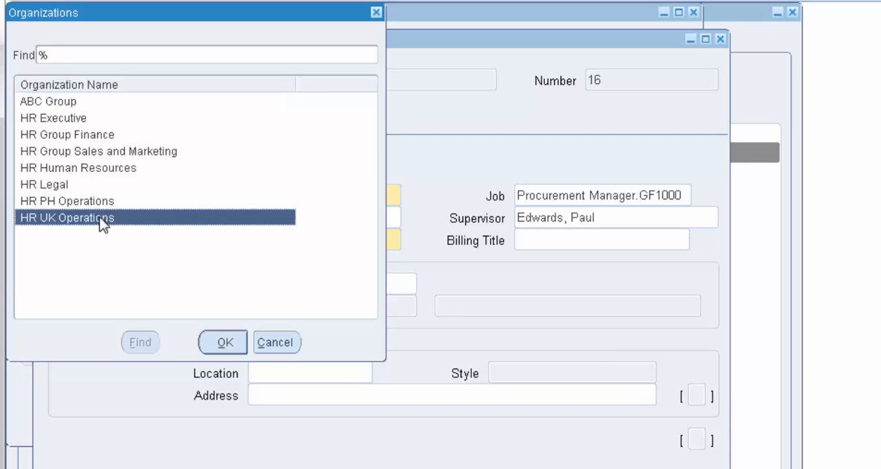
{"action": "left_click", "coordinate": [225, 344]}
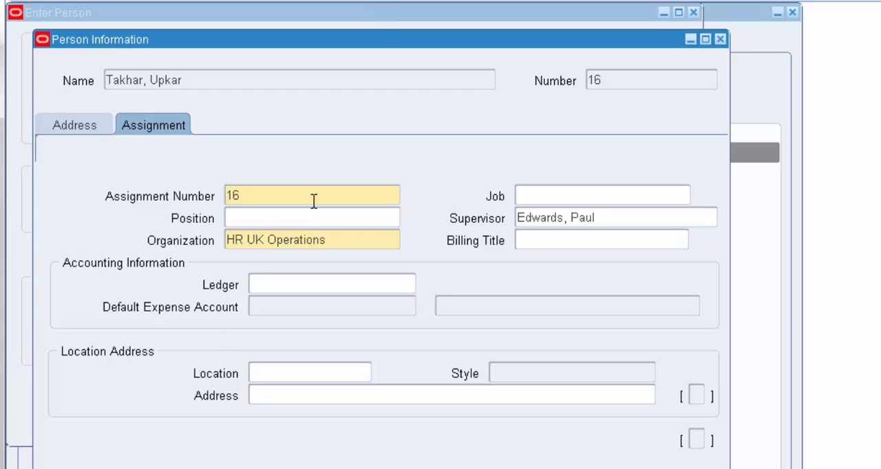
Check the positions matching UO% with the Job column widened, and set the position to GF1000.Procurement Manager under the HR Group Finance organization.
{"action": "left_click", "coordinate": [320, 217]}
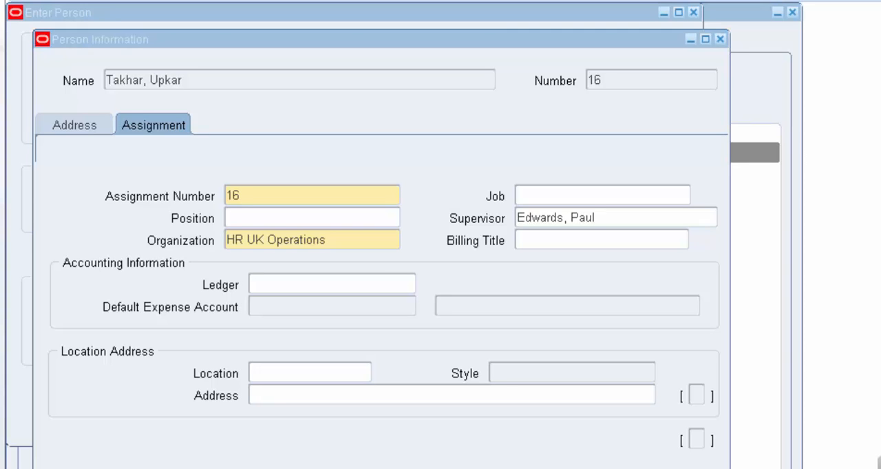
{"action": "left_click", "coordinate": [449, 290]}
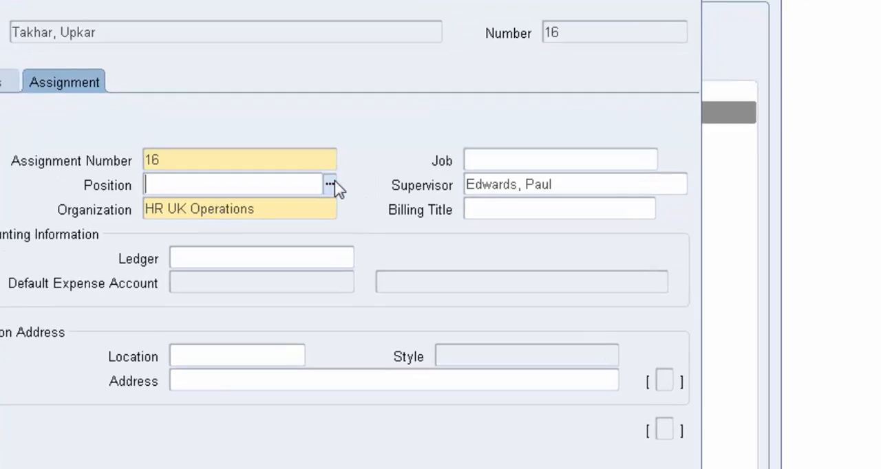
{"action": "left_click", "coordinate": [394, 217]}
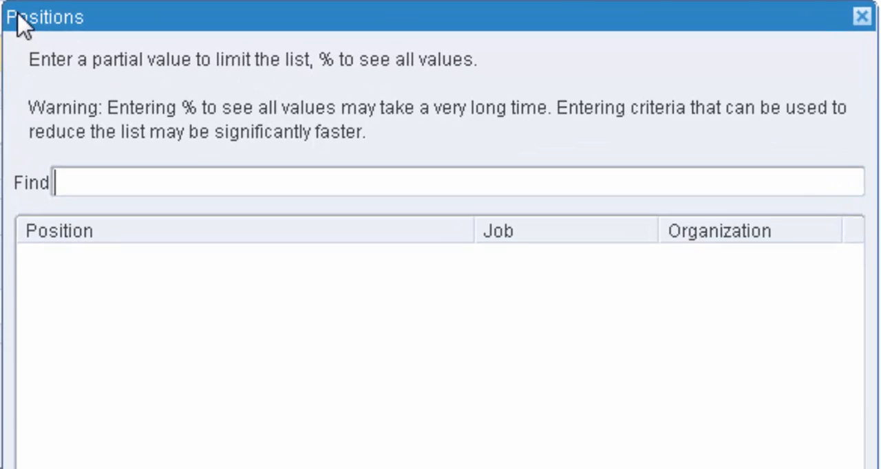
{"action": "type", "text": "%"}
{"action": "key", "text": "shift+Home"}
{"action": "type", "text": "UO%"}
{"action": "key", "text": "Return"}
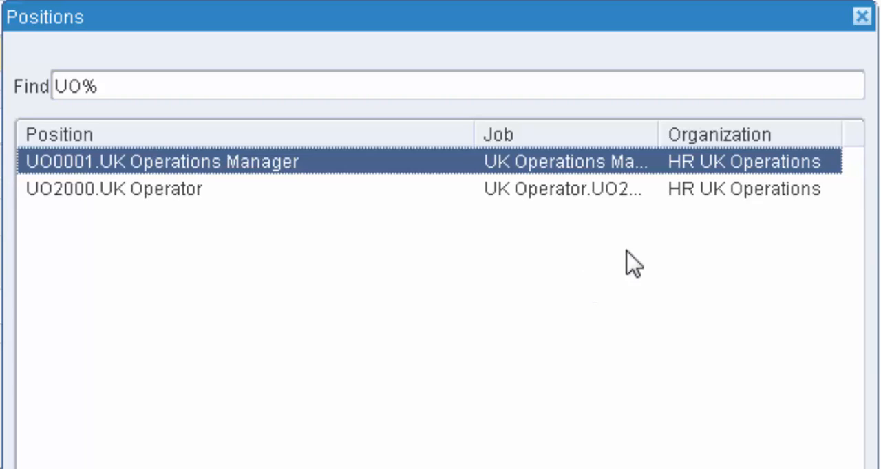
{"action": "left_click_drag", "start_coordinate": [869, 187], "coordinate": [880, 187]}
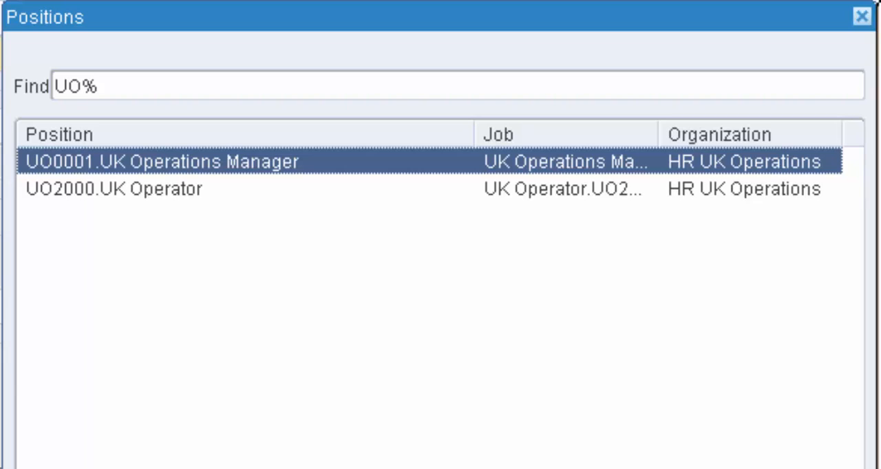
{"action": "left_click_drag", "start_coordinate": [658, 135], "coordinate": [810, 152]}
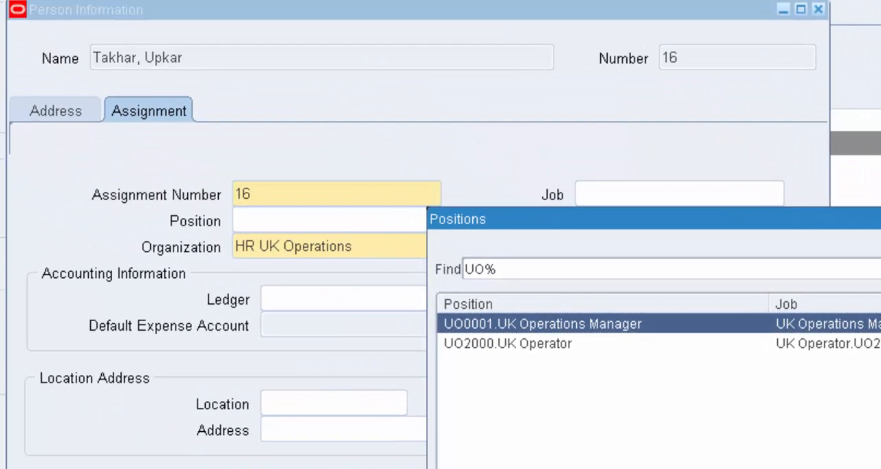
{"action": "key", "text": "Return"}
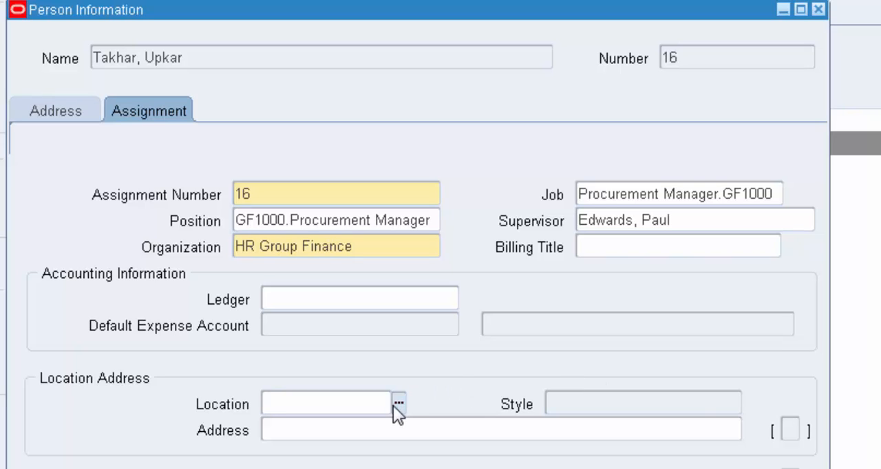
Set the assignment's location to UK_HQ from the full list of locations and return to the employee's address details.
{"action": "type", "text": "hq"}
{"action": "key", "text": "Tab"}
{"action": "key", "text": "BackSpace"}
{"action": "left_click", "coordinate": [398, 403]}
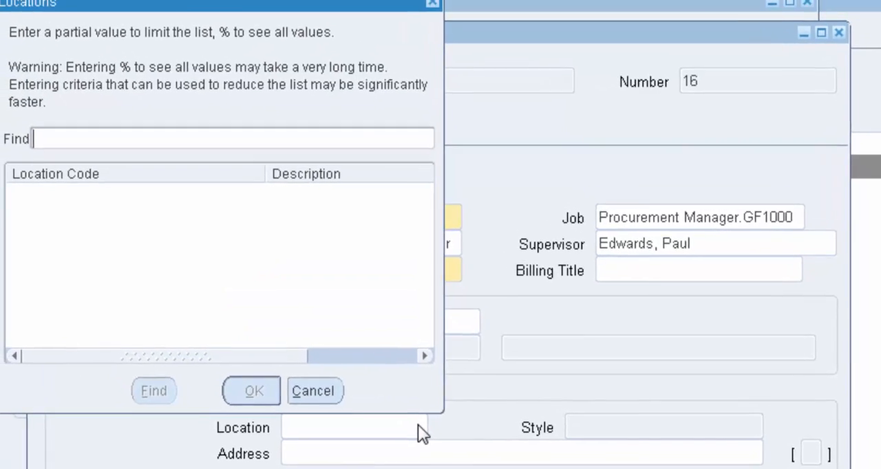
{"action": "type", "text": "%"}
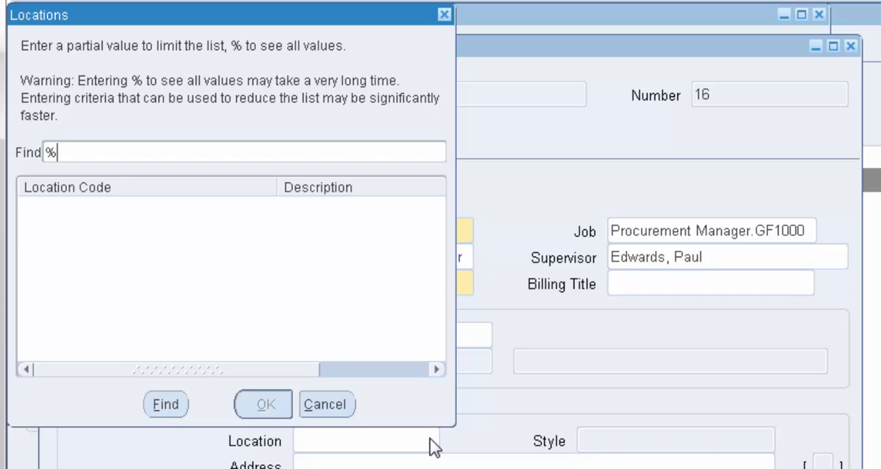
{"action": "left_click", "coordinate": [157, 403]}
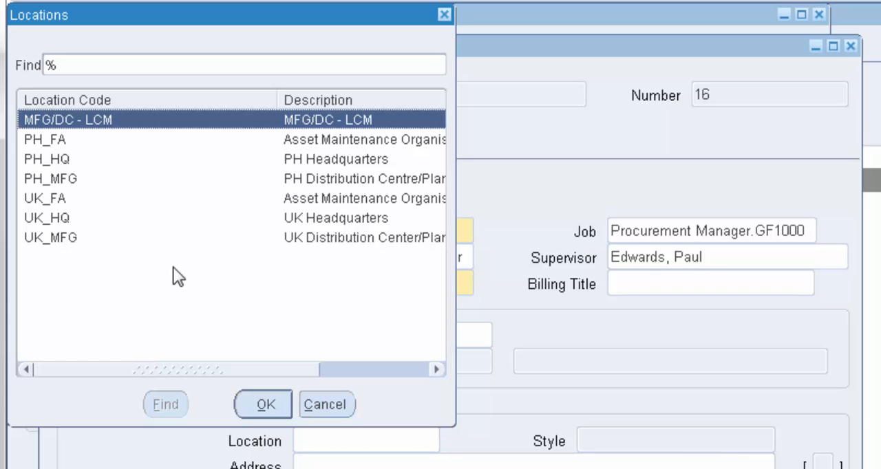
{"action": "left_click", "coordinate": [294, 221]}
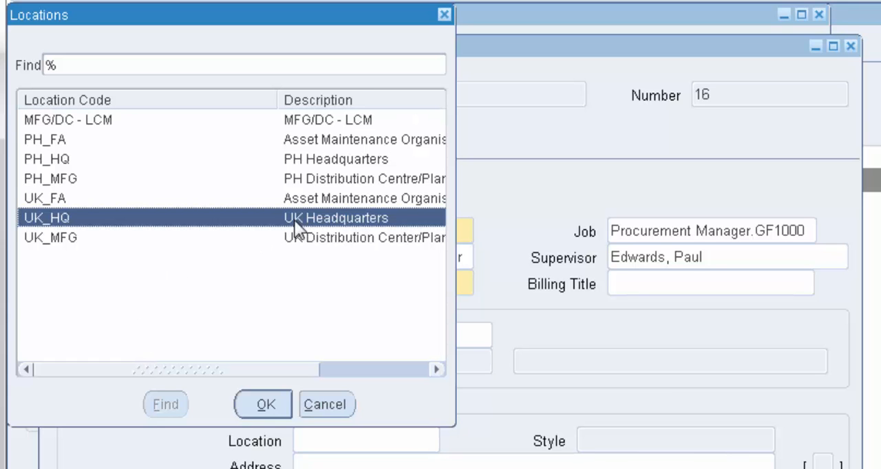
{"action": "left_click", "coordinate": [265, 406]}
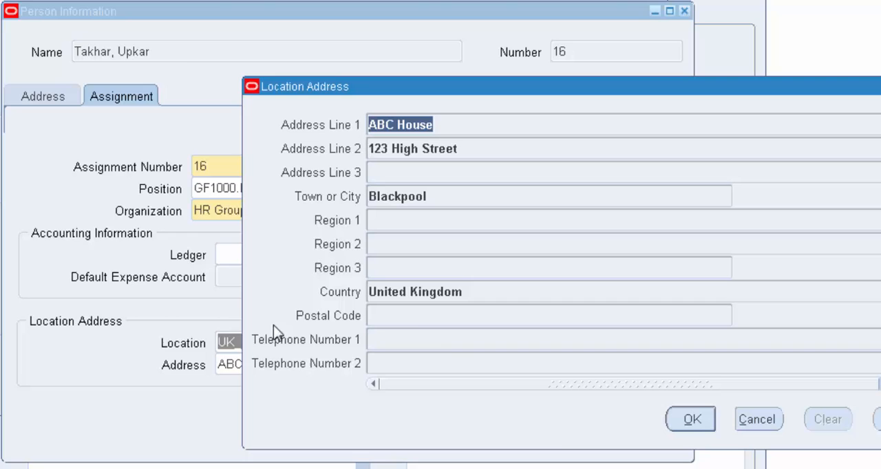
{"action": "left_click", "coordinate": [695, 421]}
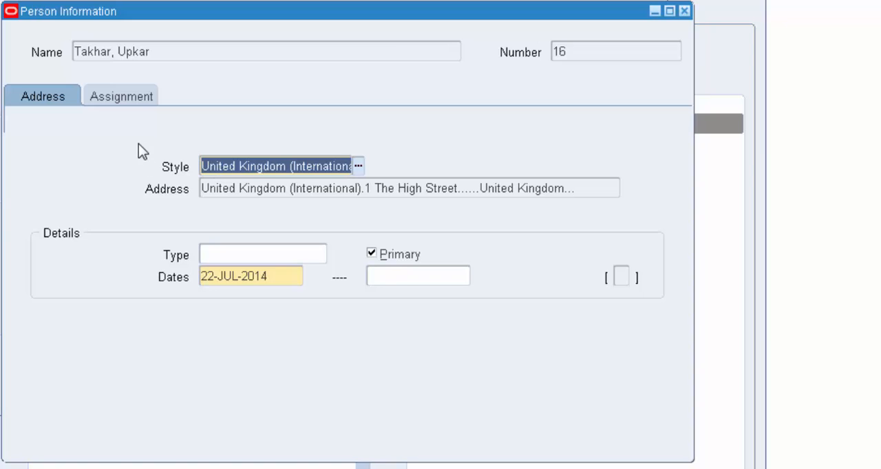
Check the employee's assignment details, and close the person information and the employee record.
{"action": "left_click", "coordinate": [136, 94]}
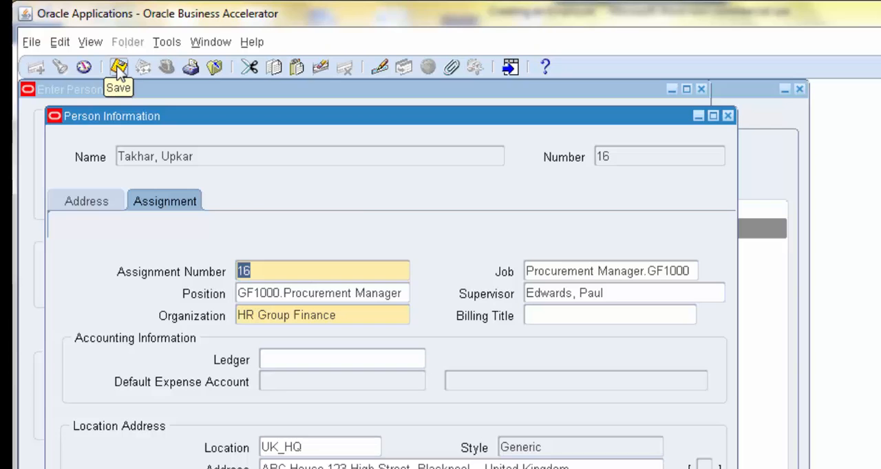
{"action": "left_click", "coordinate": [109, 45]}
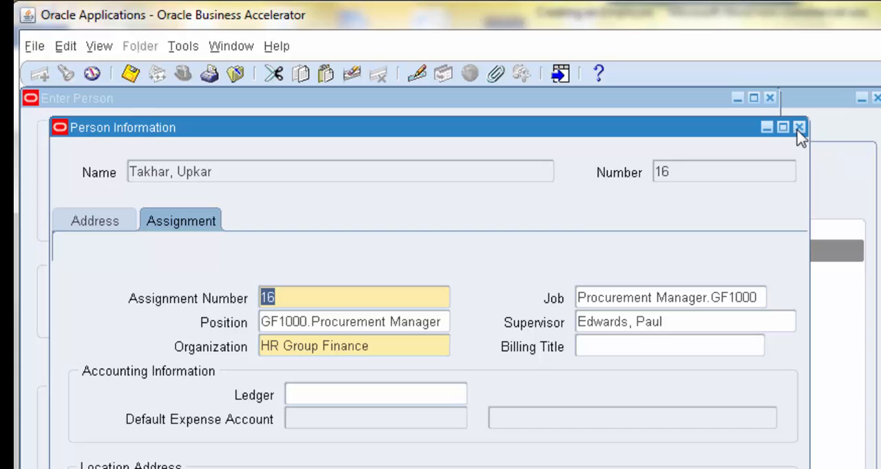
{"action": "left_click", "coordinate": [799, 128]}
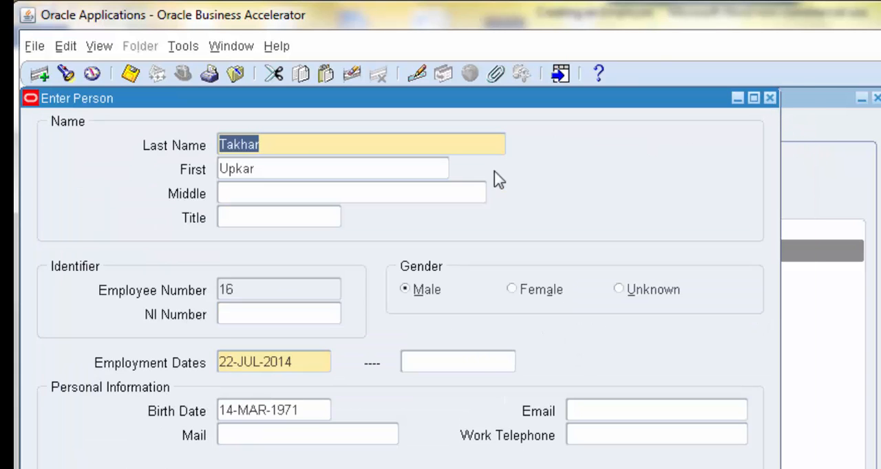
{"action": "left_click", "coordinate": [770, 99]}
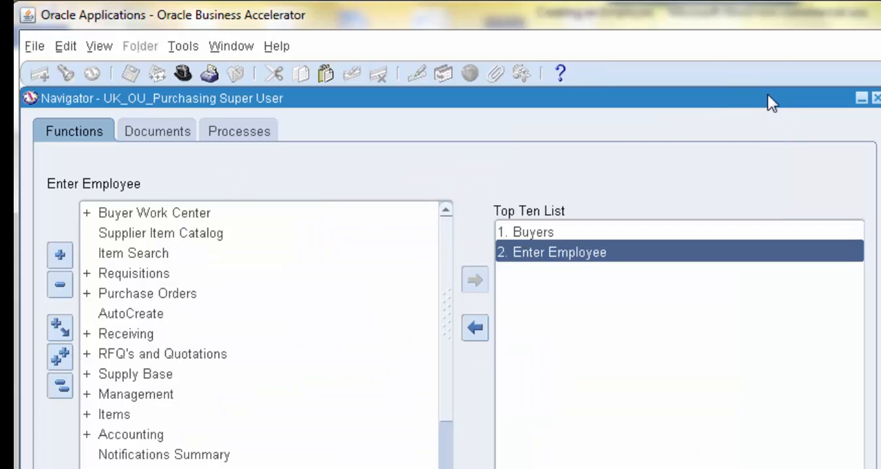
Open the Buyers setup, add a buyer row and select the new employee from the buyer search results.
{"action": "left_click", "coordinate": [536, 231]}
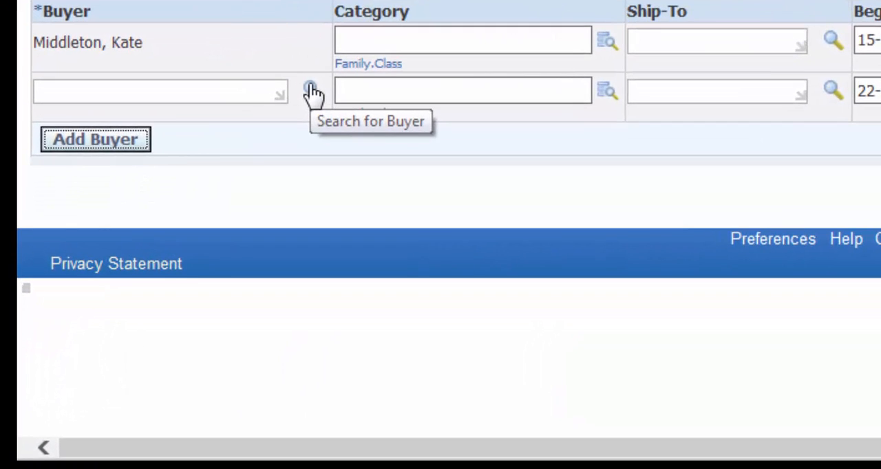
{"action": "left_click", "coordinate": [291, 112]}
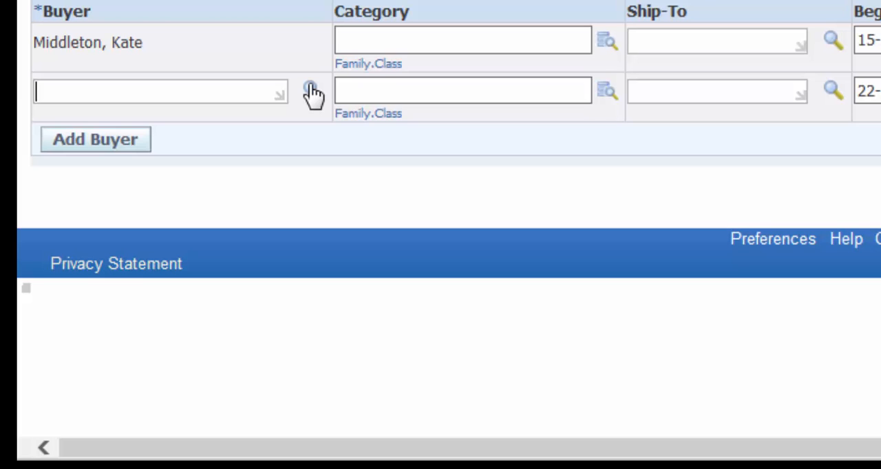
{"action": "left_click", "coordinate": [311, 92]}
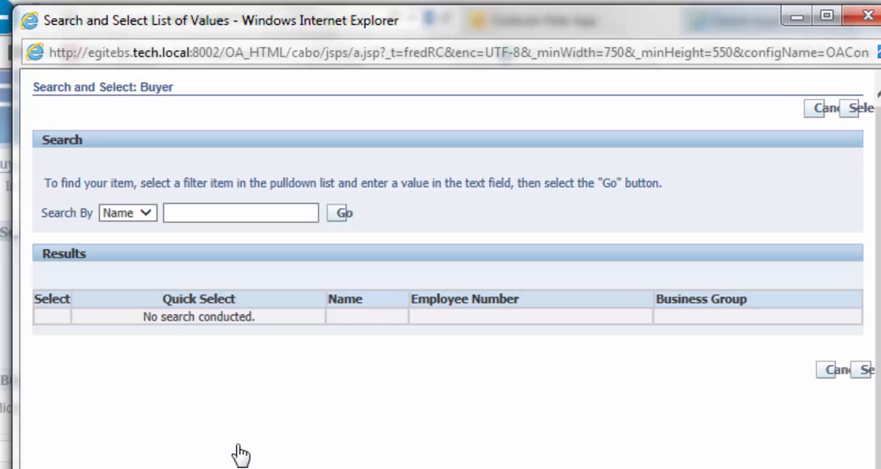
{"action": "left_click", "coordinate": [341, 214]}
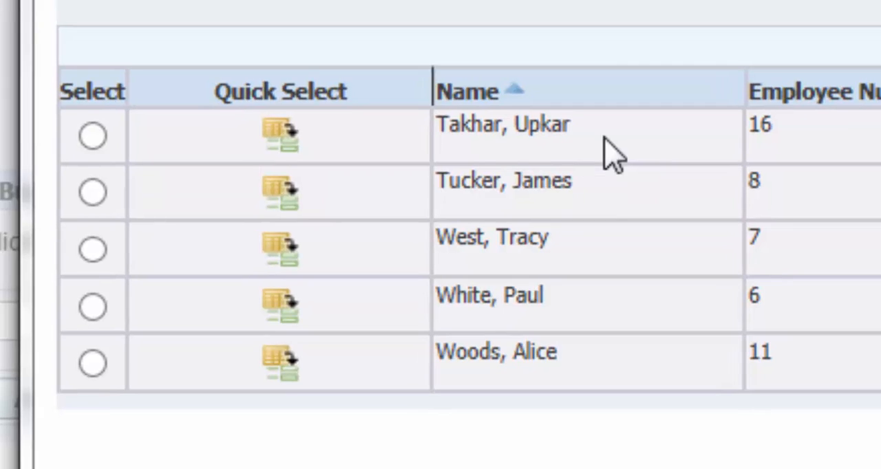
{"action": "triple_click", "coordinate": [235, 307]}
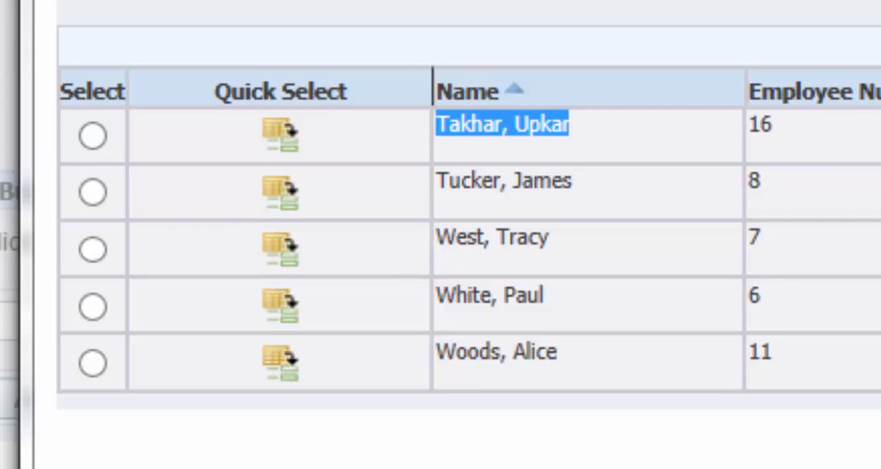
{"action": "left_click_drag", "start_coordinate": [432, 88], "coordinate": [517, 87]}
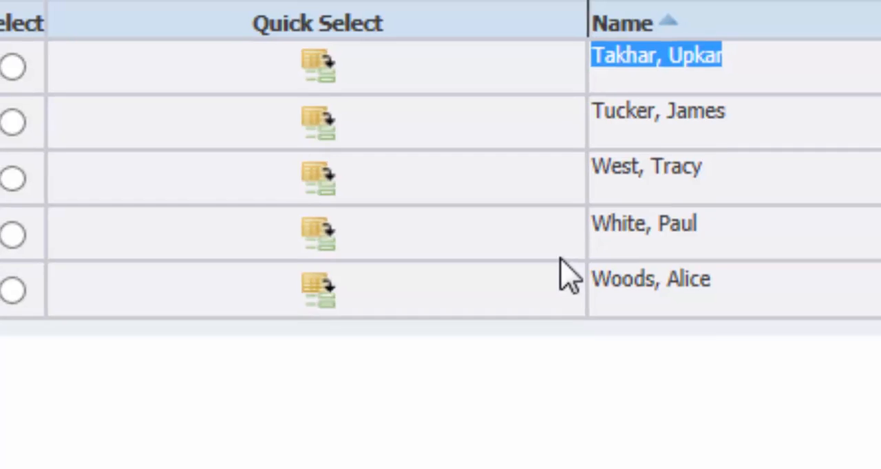
{"action": "left_click", "coordinate": [41, 58]}
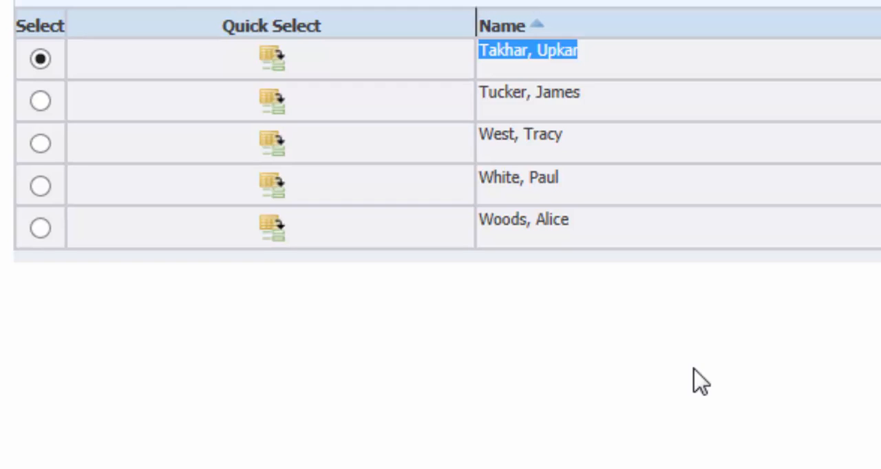
{"action": "left_click", "coordinate": [272, 58]}
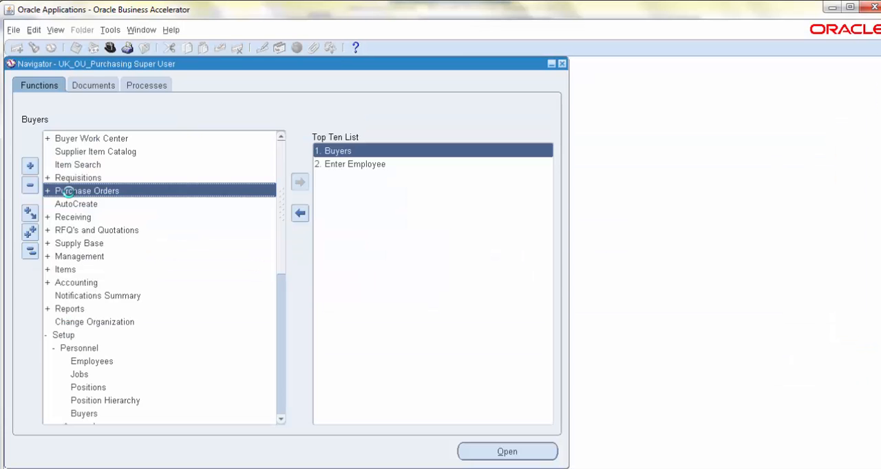
Add the Purchase Orders function to the Top Ten List and try to open it.
{"action": "double_click", "coordinate": [69, 191]}
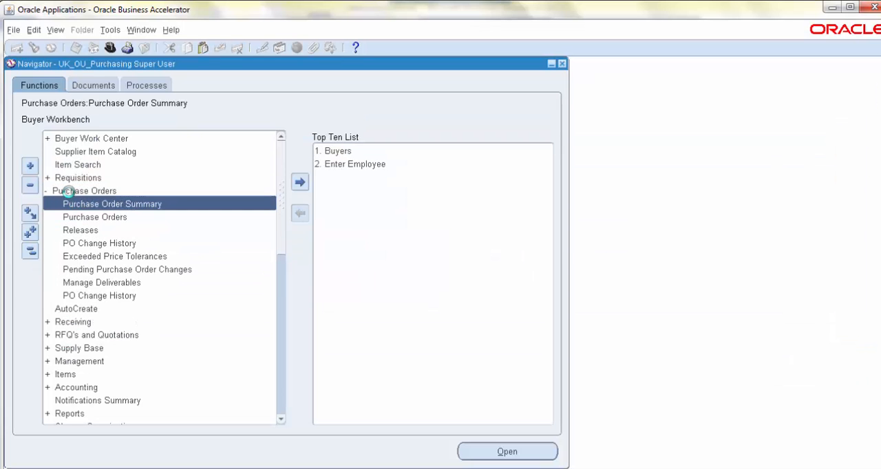
{"action": "left_click", "coordinate": [110, 217]}
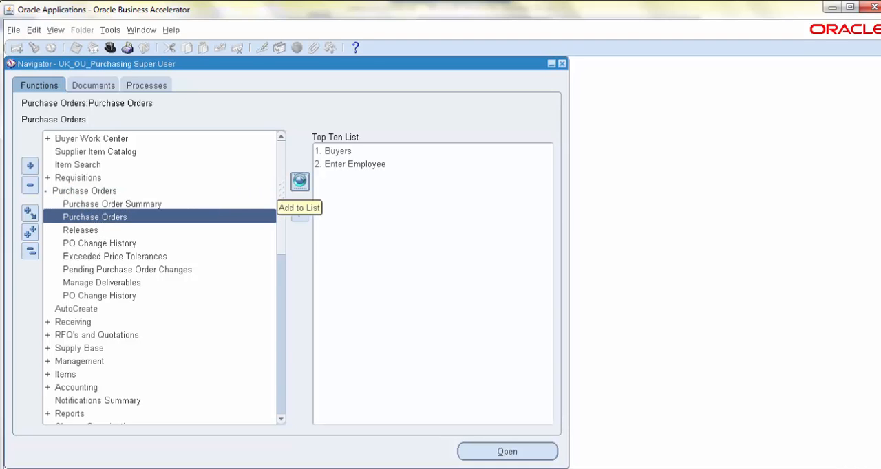
{"action": "left_click", "coordinate": [300, 182]}
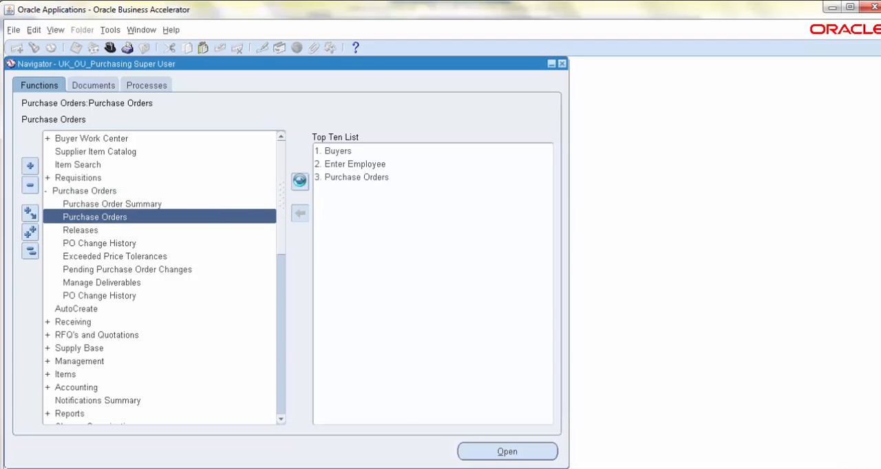
{"action": "left_click", "coordinate": [346, 178]}
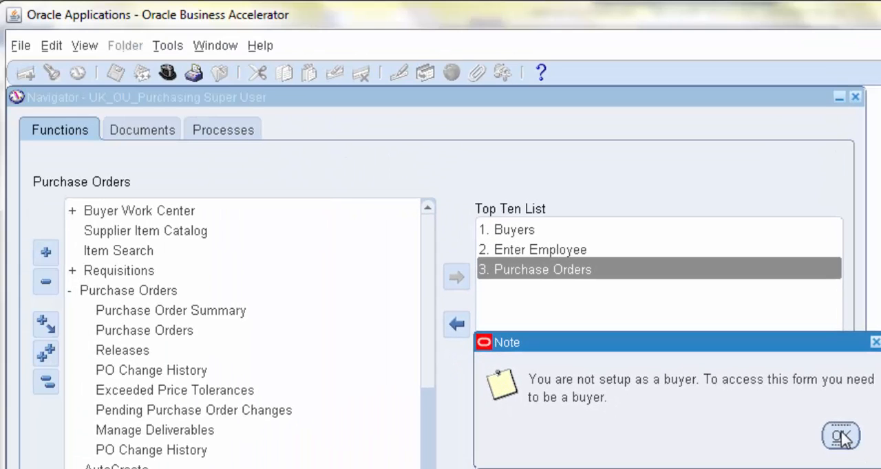
{"action": "left_click", "coordinate": [841, 436]}
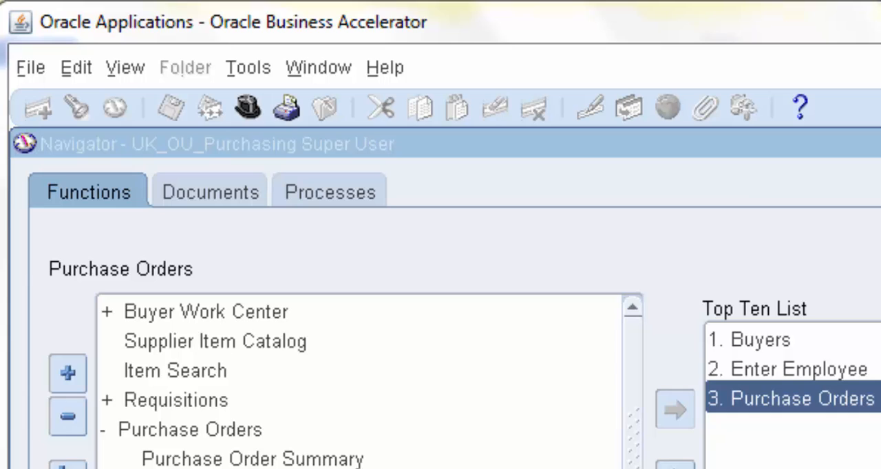
{"action": "left_click", "coordinate": [654, 307]}
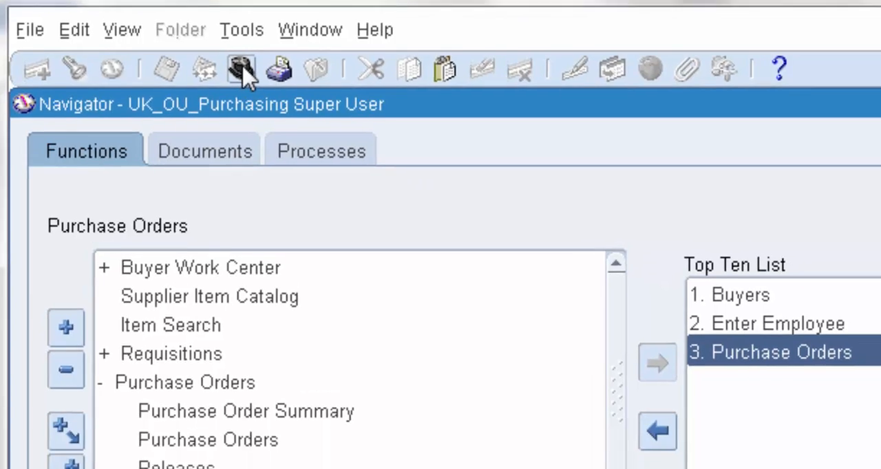
Switch the responsibility to System Administrator.
{"action": "left_click", "coordinate": [247, 108]}
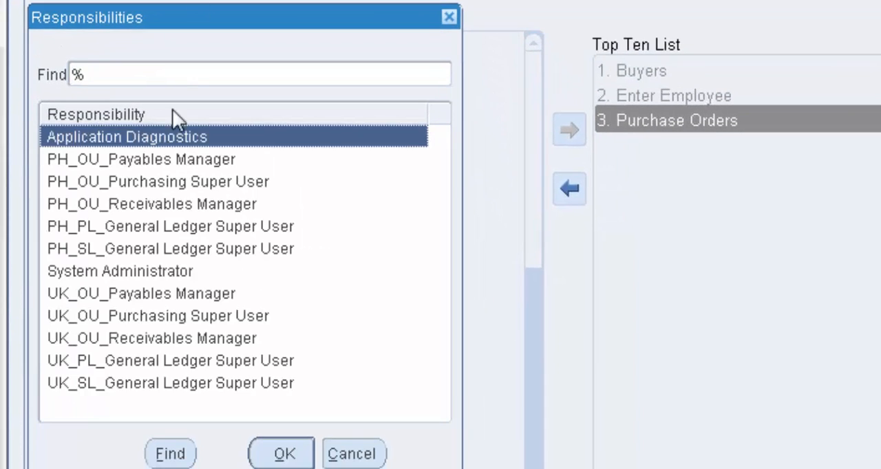
{"action": "left_click", "coordinate": [116, 272]}
{"action": "left_click", "coordinate": [291, 456]}
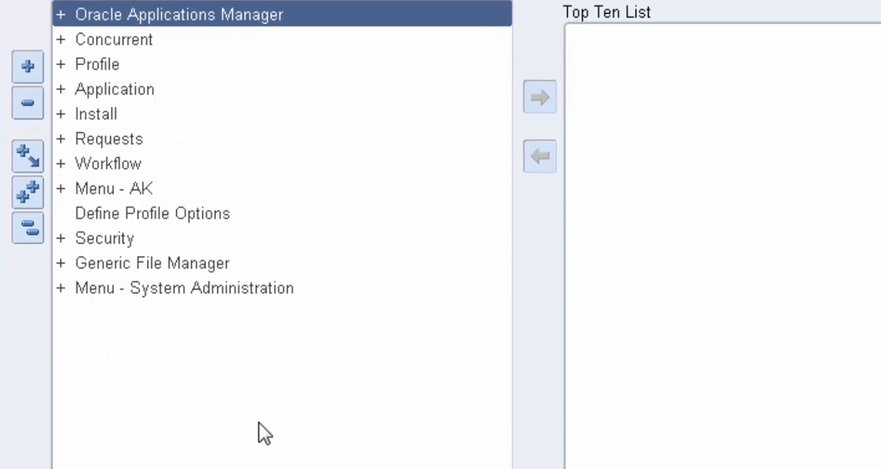
Add the Define function under Security: User to the Top Ten List and open the Users form.
{"action": "double_click", "coordinate": [128, 193]}
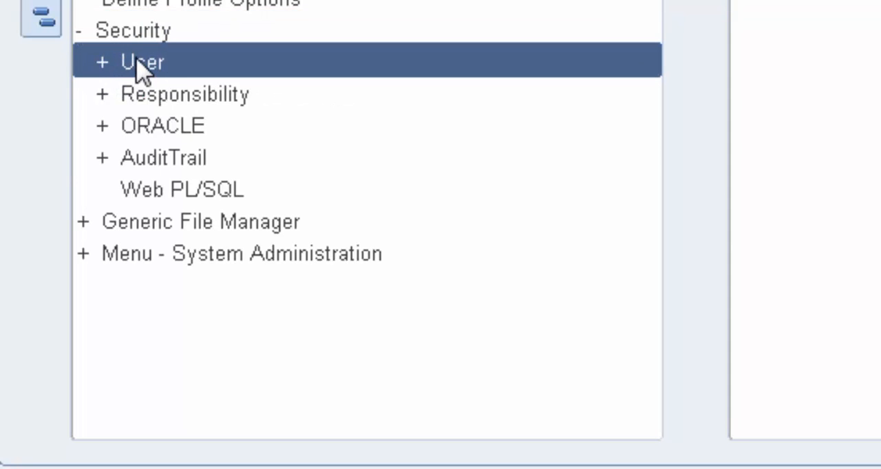
{"action": "double_click", "coordinate": [135, 60]}
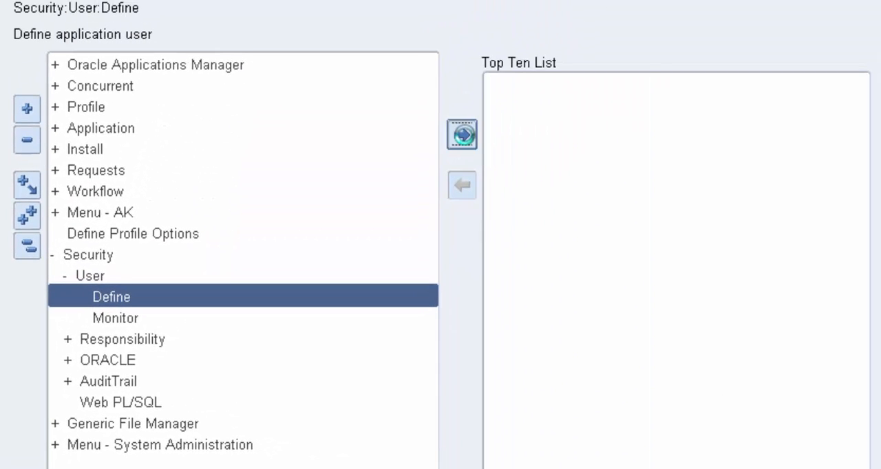
{"action": "left_click", "coordinate": [463, 134]}
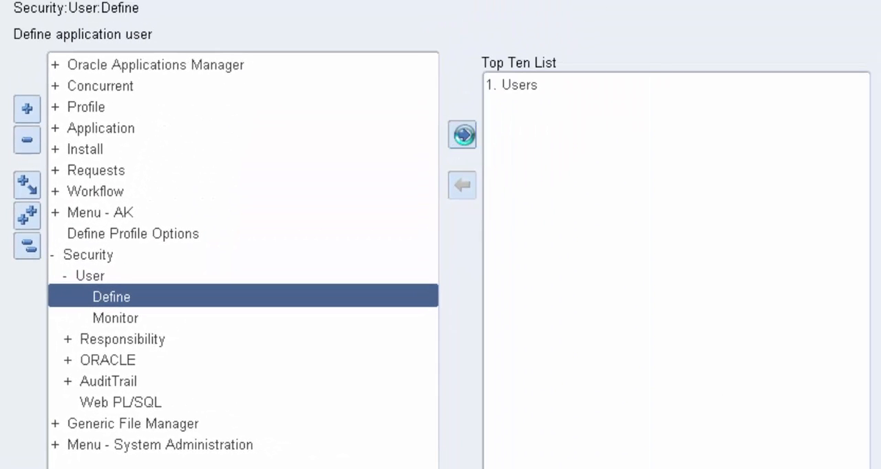
{"action": "left_click", "coordinate": [523, 82]}
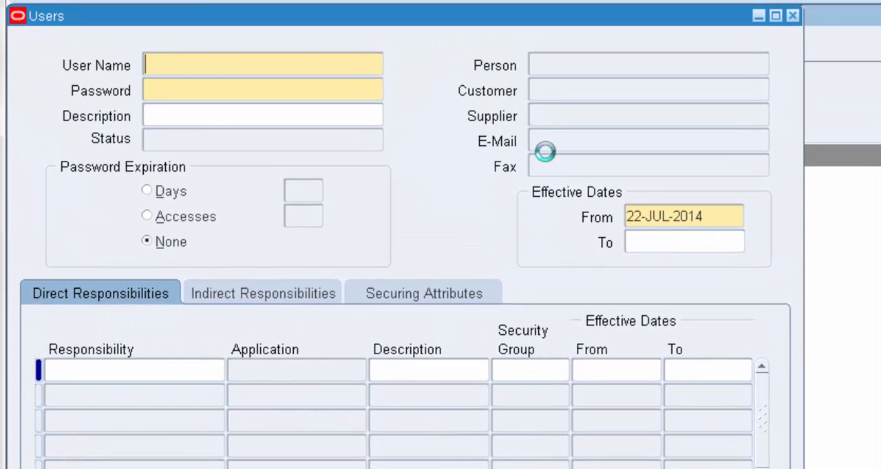
Query the user records for user names containing the employee's last name, using % wildcards on both sides.
{"action": "key", "text": "XF86AudioMute"}
{"action": "key", "text": "F11"}
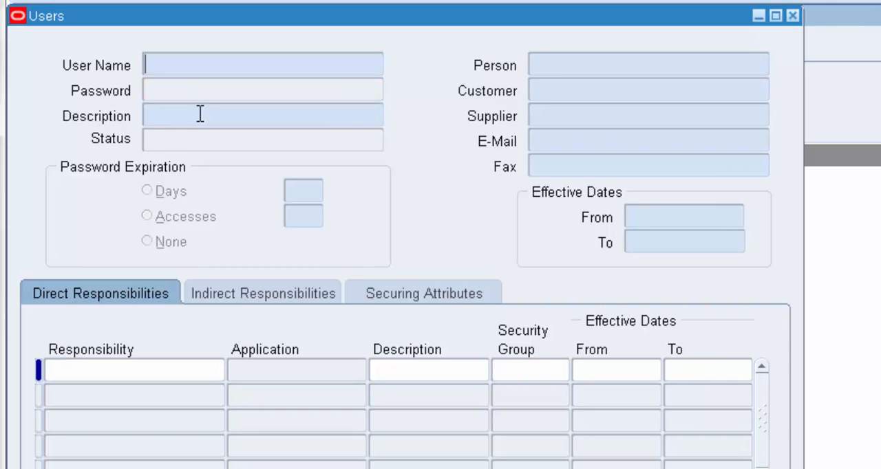
{"action": "type", "text": "%TAKHAR%"}
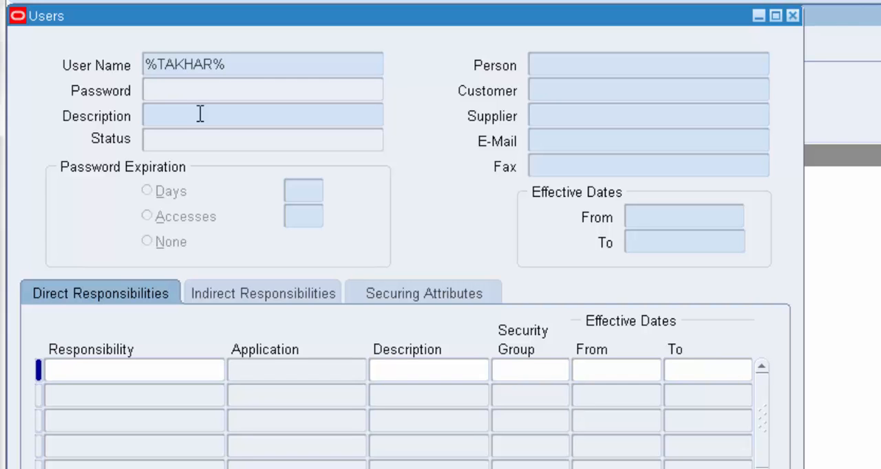
{"action": "key", "text": "ctrl+F11"}
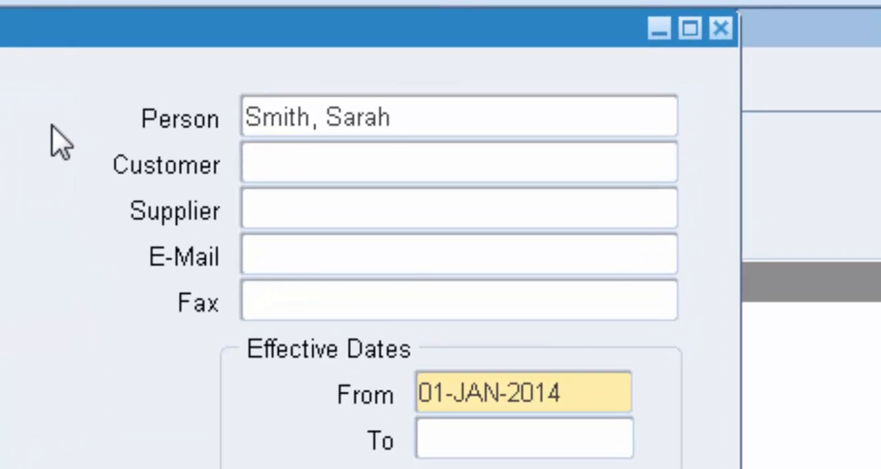
Set the user account's Person to the new employee and save the user record.
{"action": "left_click", "coordinate": [406, 119]}
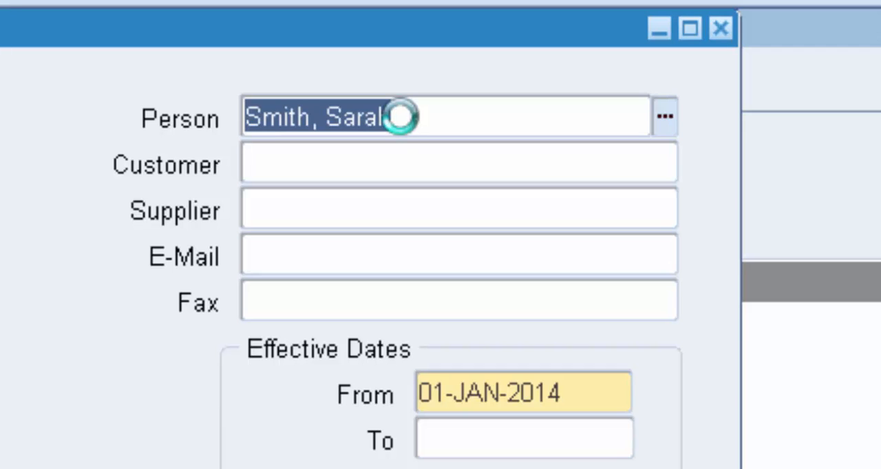
{"action": "type", "text": "tak"}
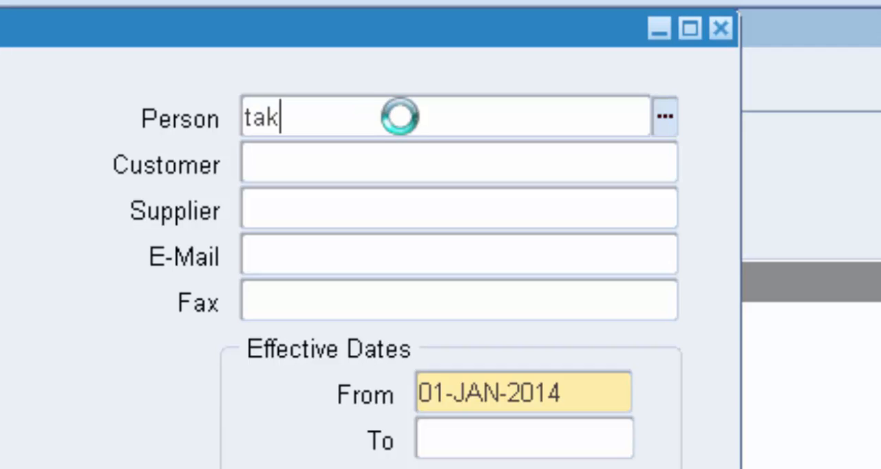
{"action": "key", "text": "Tab"}
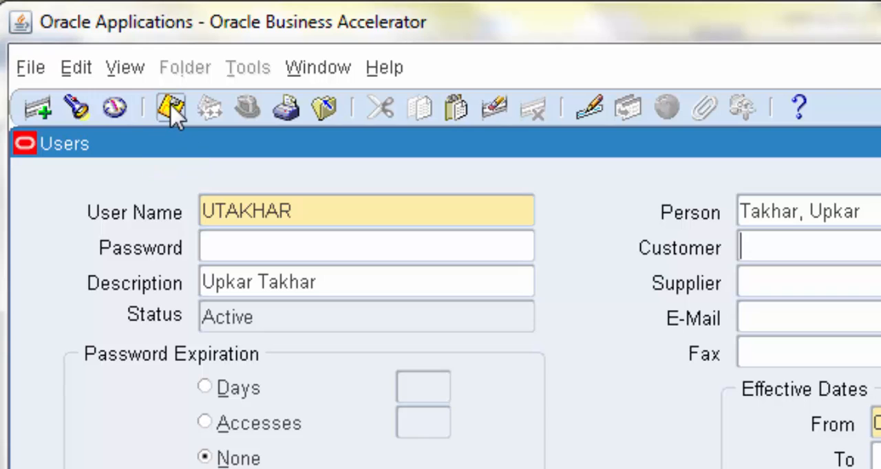
{"action": "left_click", "coordinate": [172, 113]}
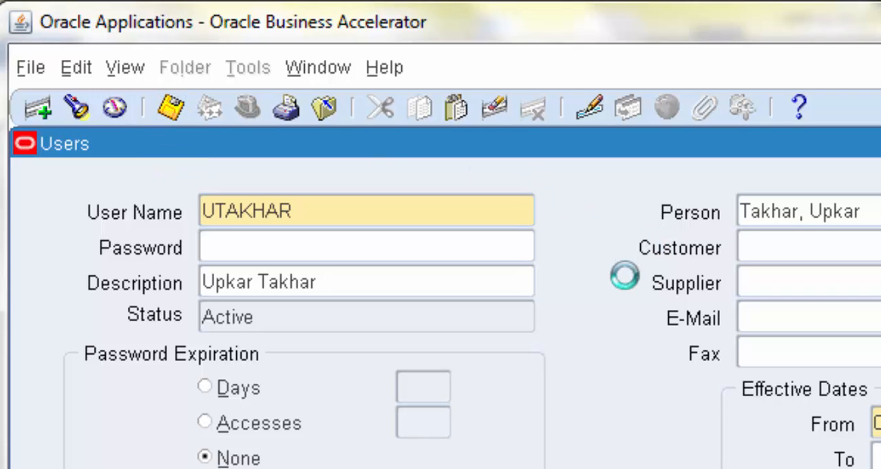
Leave the Users form and switch the responsibility to UK_OU_Purchasing Super User.
{"action": "left_click", "coordinate": [110, 113]}
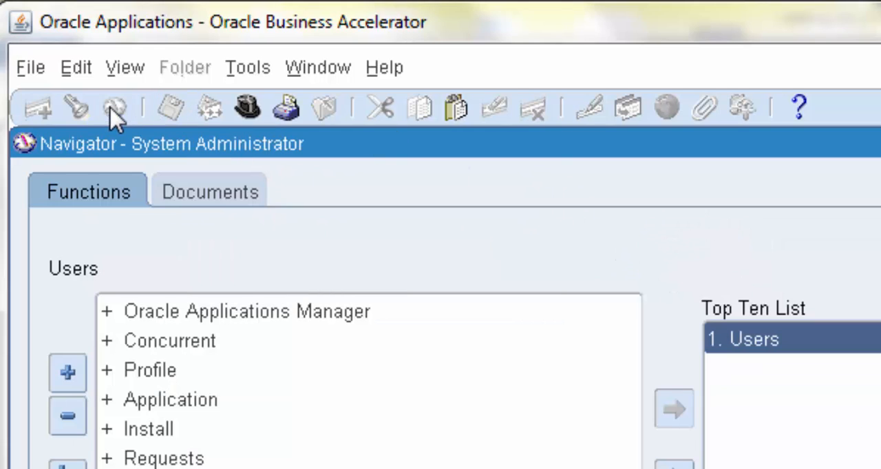
{"action": "left_click", "coordinate": [246, 112]}
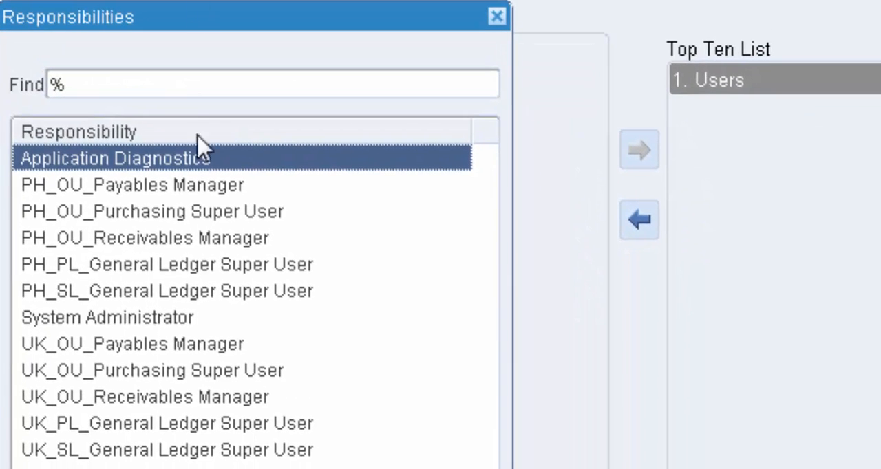
{"action": "double_click", "coordinate": [175, 377]}
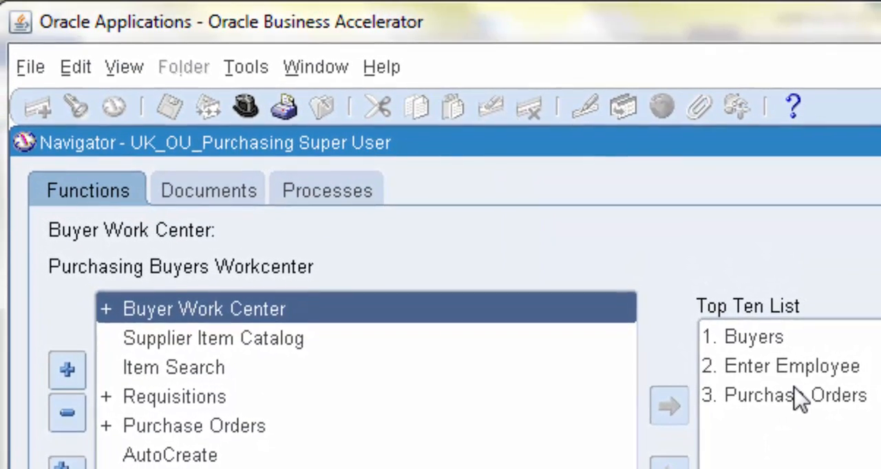
Open the Purchase Orders form, check the default Buyer on the new order, and close the form without saving.
{"action": "left_click", "coordinate": [788, 394]}
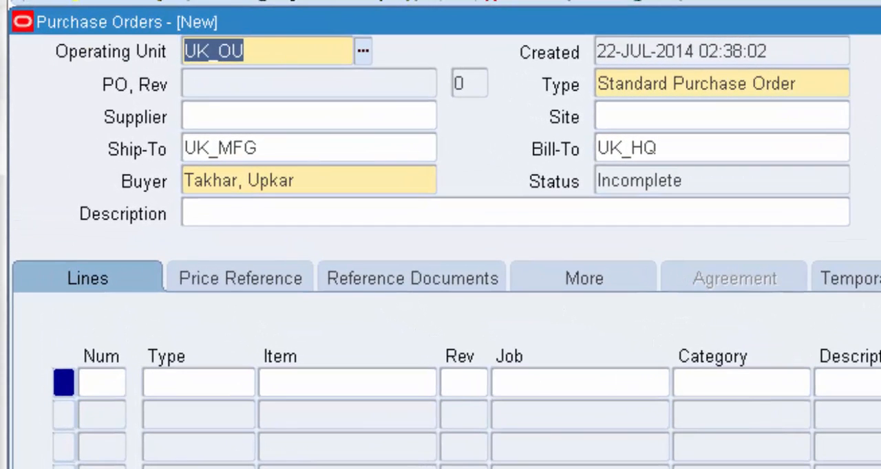
{"action": "left_click", "coordinate": [336, 180]}
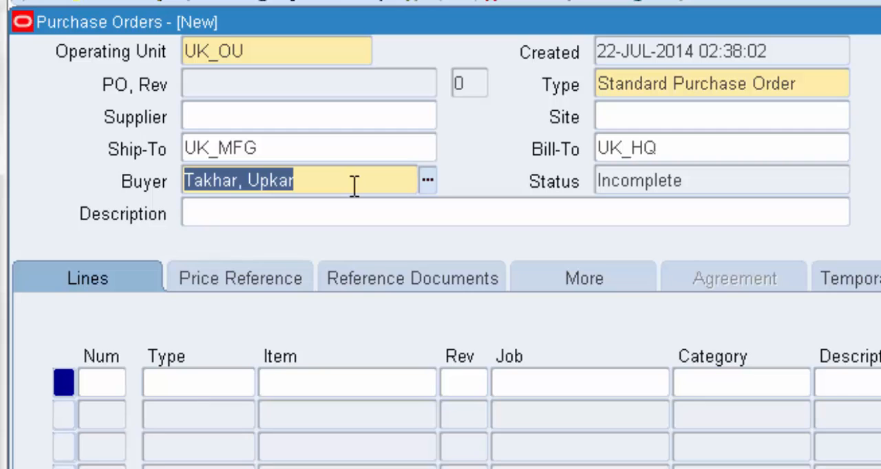
{"action": "key", "text": "F4"}
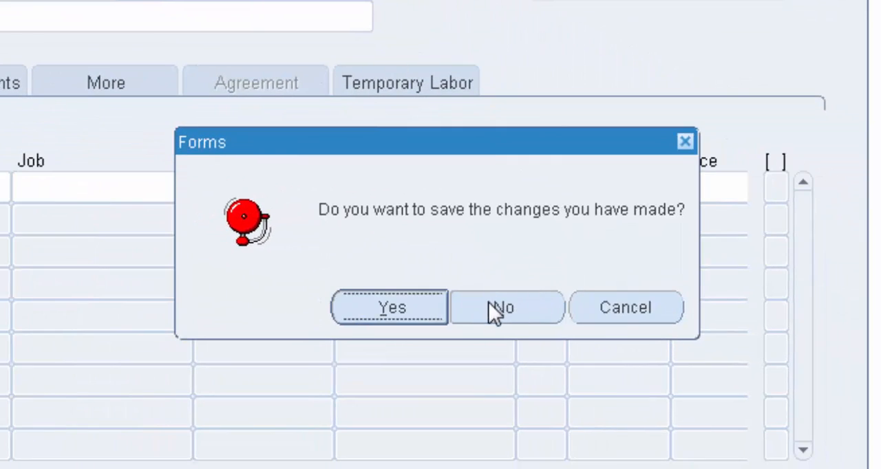
{"action": "left_click", "coordinate": [487, 309]}
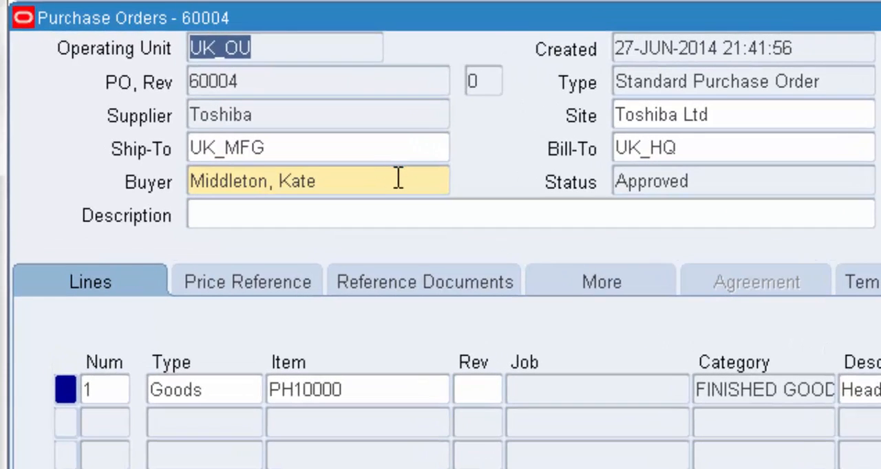
Examine the Toshiba purchase order's header: buyer, PO number, type, creation date, supplier, site, total and approval status.
{"action": "left_click", "coordinate": [253, 114]}
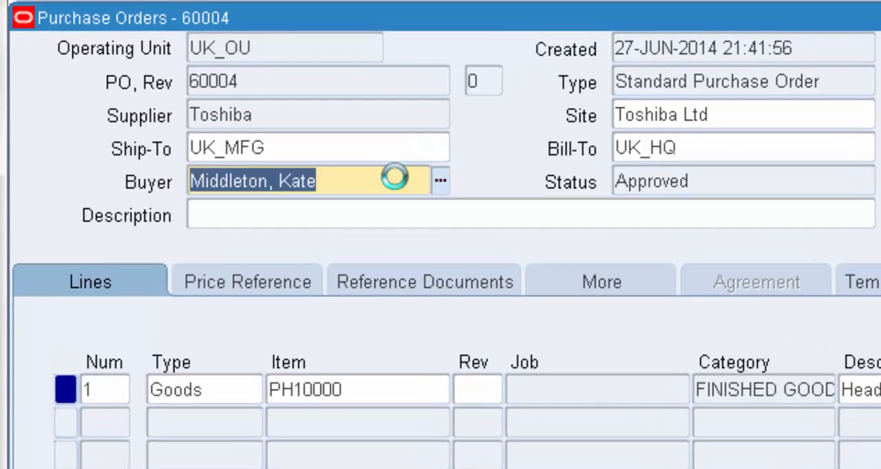
{"action": "left_click", "coordinate": [321, 82]}
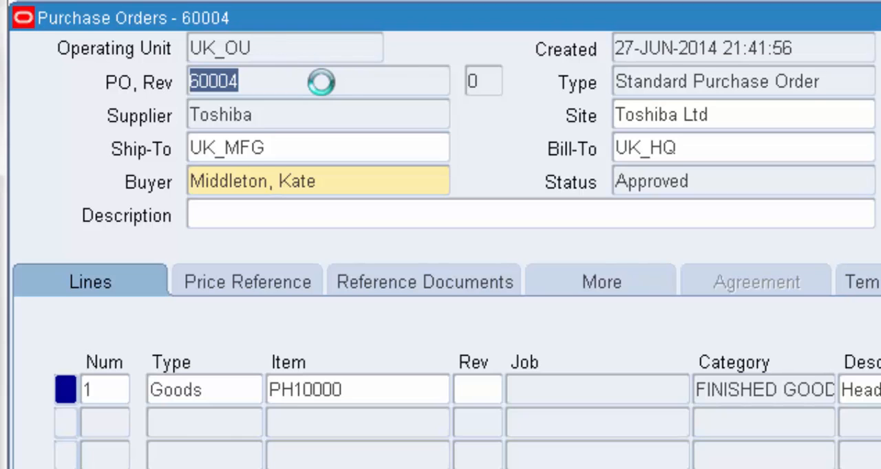
{"action": "left_click", "coordinate": [834, 84]}
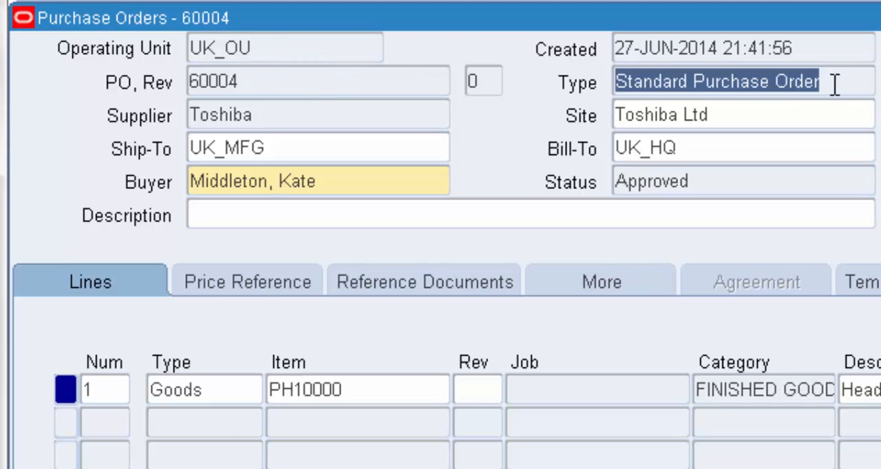
{"action": "left_click", "coordinate": [829, 45]}
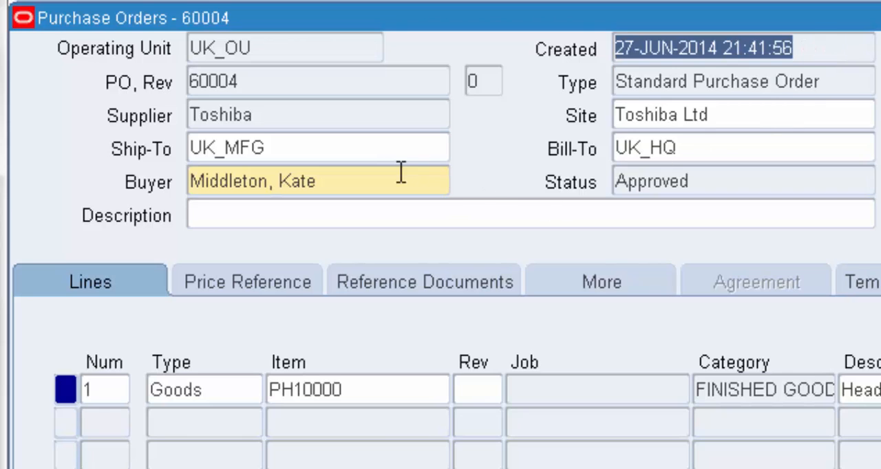
{"action": "left_click", "coordinate": [356, 114]}
{"action": "double_click", "coordinate": [353, 115]}
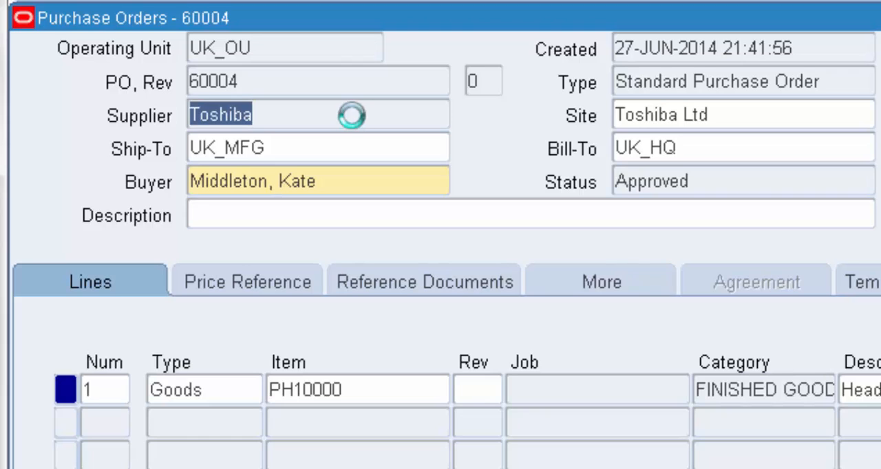
{"action": "left_click", "coordinate": [765, 110]}
{"action": "left_click", "coordinate": [816, 193]}
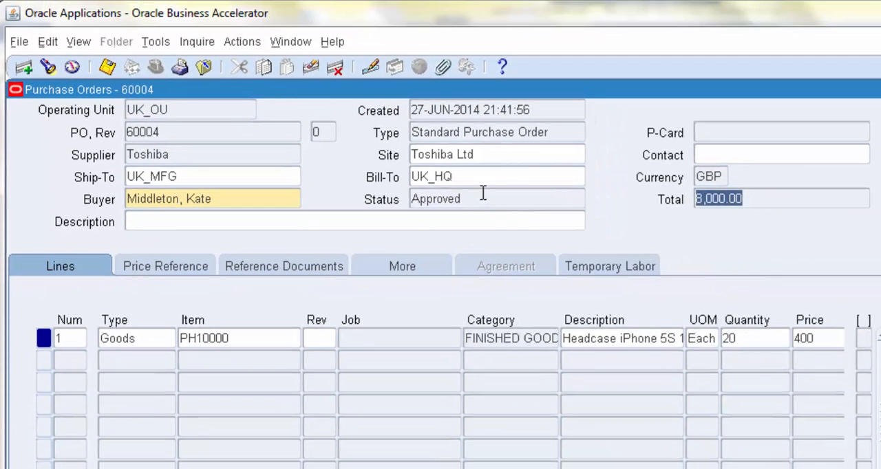
{"action": "left_click", "coordinate": [474, 196]}
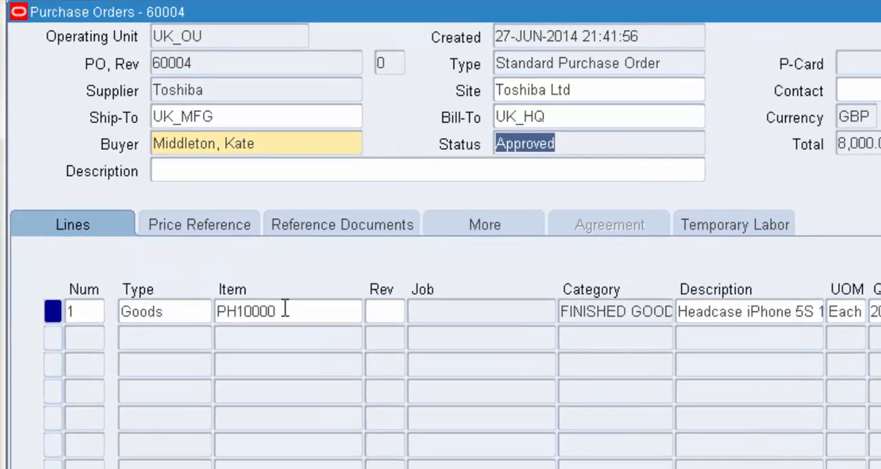
Check the item and category of order line 1, view its full description in the text editor and cancel the editor.
{"action": "left_click", "coordinate": [245, 339]}
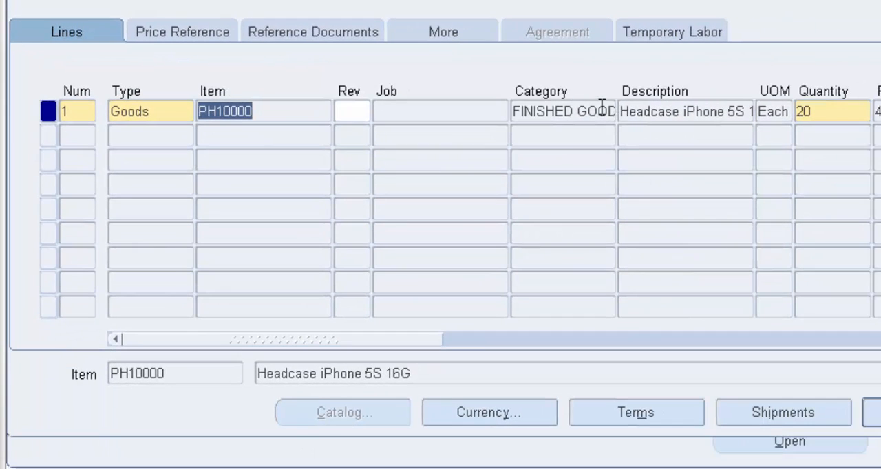
{"action": "left_click", "coordinate": [598, 109]}
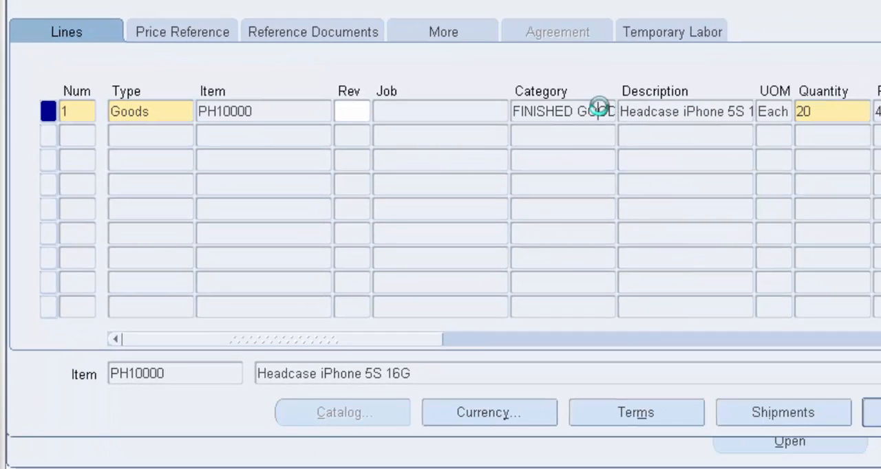
{"action": "left_click", "coordinate": [666, 112]}
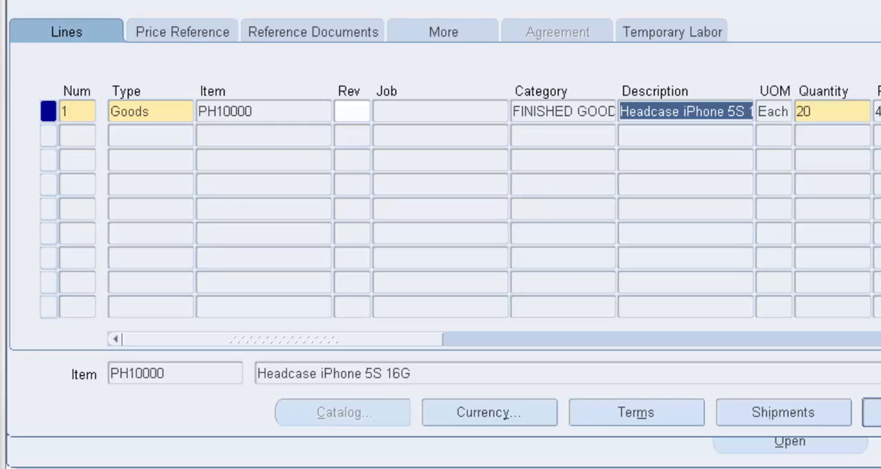
{"action": "key", "text": "ctrl+e"}
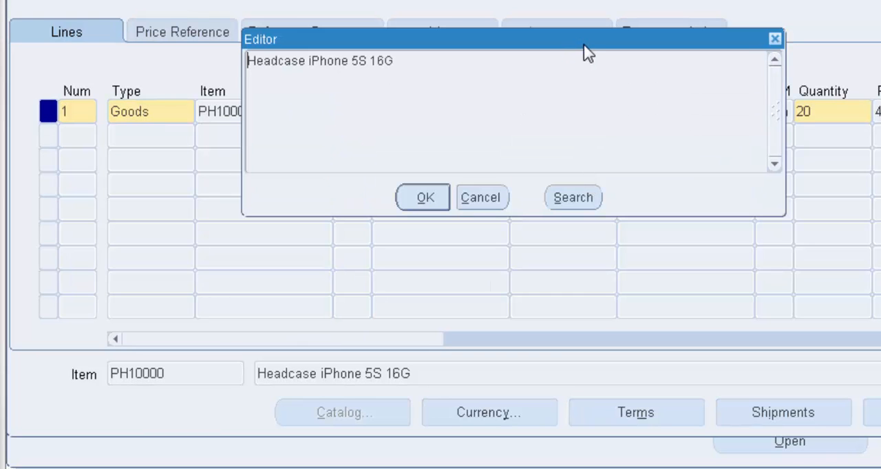
{"action": "left_click_drag", "start_coordinate": [589, 44], "coordinate": [767, 164]}
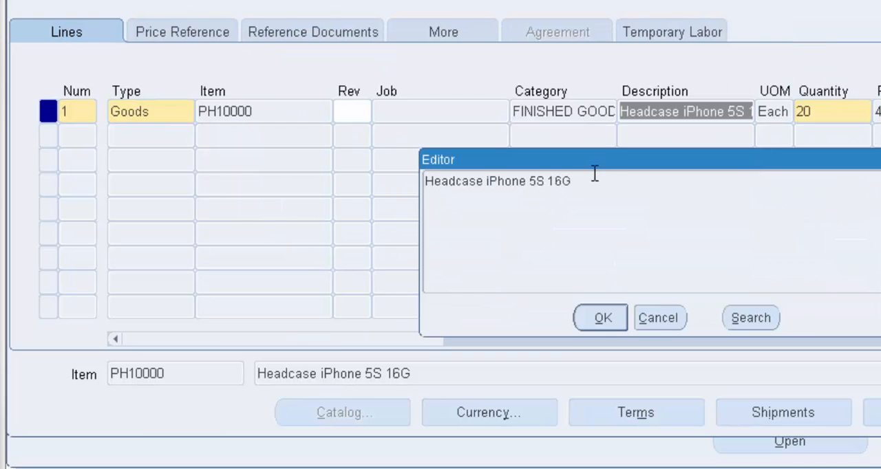
{"action": "left_click_drag", "start_coordinate": [427, 185], "coordinate": [576, 210]}
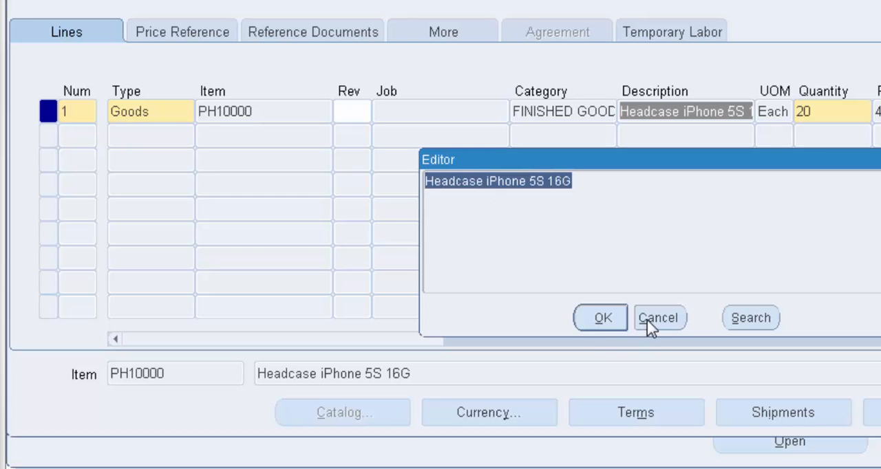
{"action": "left_click", "coordinate": [647, 318]}
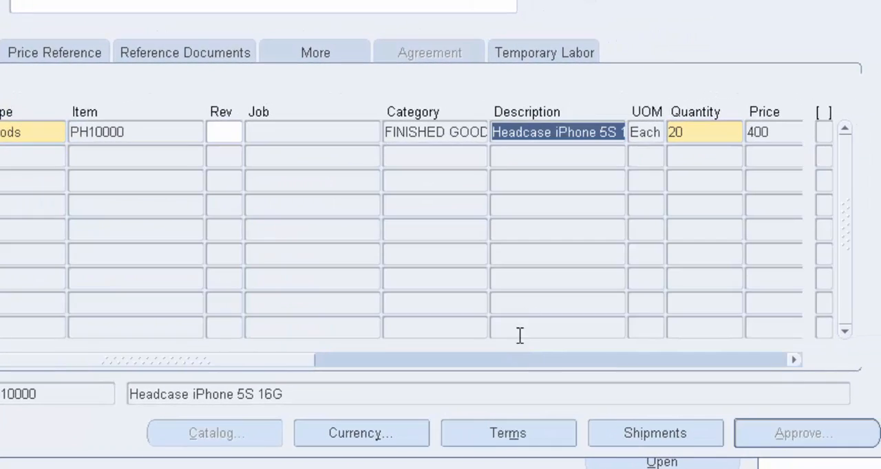
Check the quantity, price, need-by date and amount of order line 1.
{"action": "left_click", "coordinate": [724, 133]}
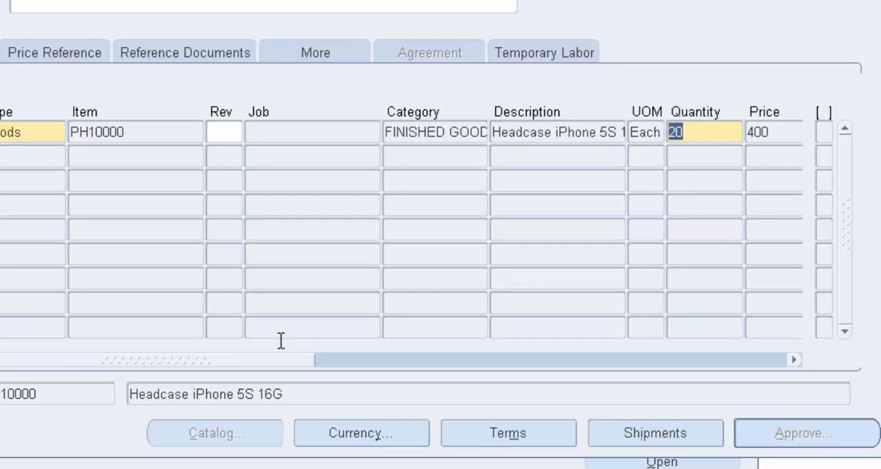
{"action": "left_click_drag", "start_coordinate": [230, 358], "coordinate": [499, 359]}
{"action": "left_click", "coordinate": [138, 125]}
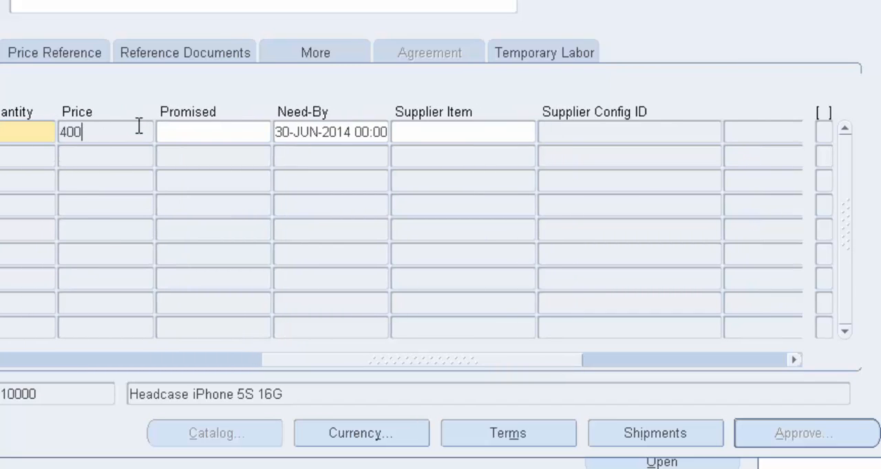
{"action": "left_click", "coordinate": [333, 140]}
{"action": "left_click_drag", "start_coordinate": [448, 359], "coordinate": [647, 375]}
{"action": "left_click", "coordinate": [289, 131]}
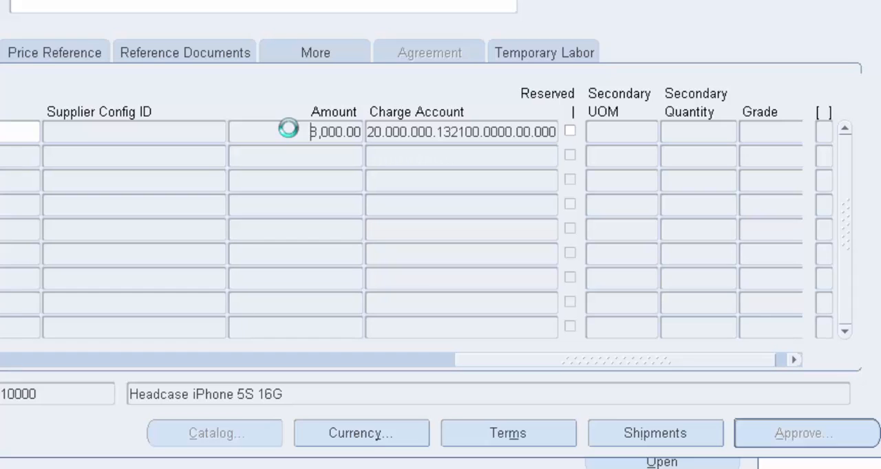
View the full charge account of line 1 in the text editor, highlight its fourth segment and cancel the editor.
{"action": "left_click", "coordinate": [427, 133]}
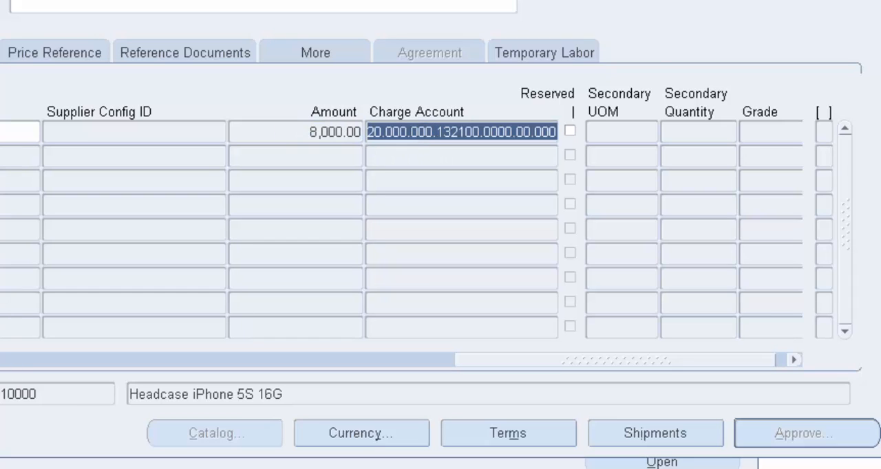
{"action": "key", "text": "ctrl+e"}
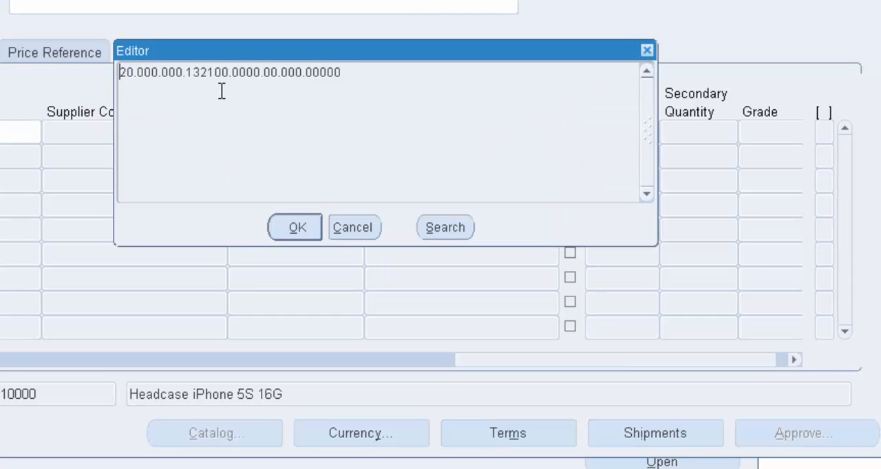
{"action": "left_click_drag", "start_coordinate": [187, 72], "coordinate": [227, 73]}
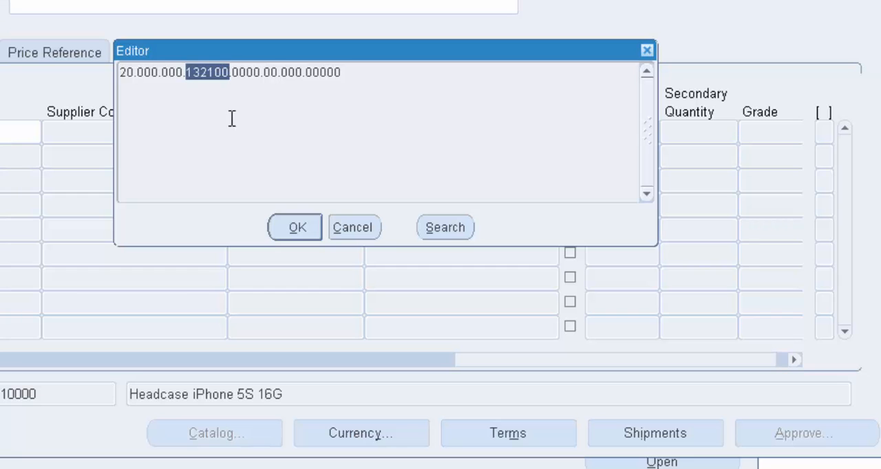
{"action": "left_click", "coordinate": [360, 232]}
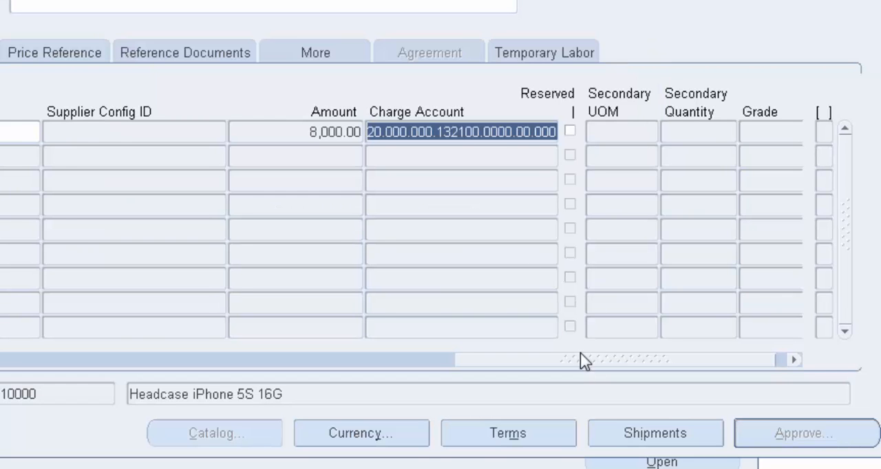
{"action": "left_click_drag", "start_coordinate": [582, 359], "coordinate": [83, 438]}
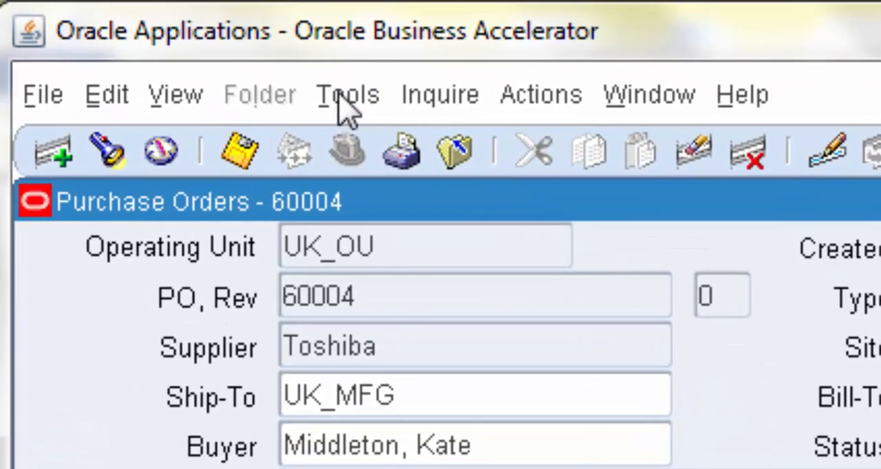
Review the Copy Document options for the Toshiba purchase order, cancel without copying, and return to the order's Buyer field.
{"action": "left_click", "coordinate": [347, 97]}
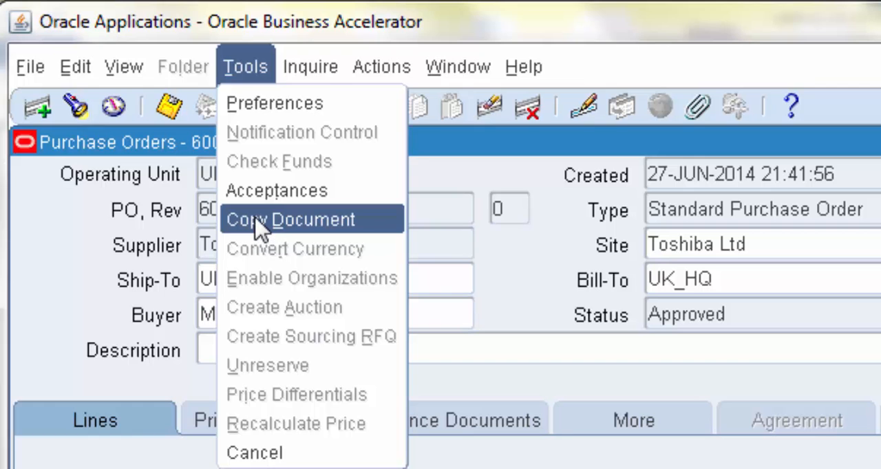
{"action": "left_click", "coordinate": [256, 226]}
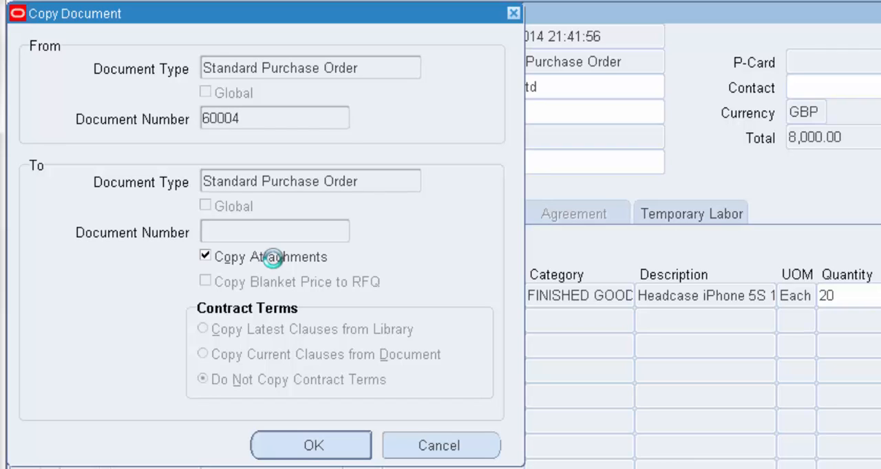
{"action": "left_click", "coordinate": [429, 443]}
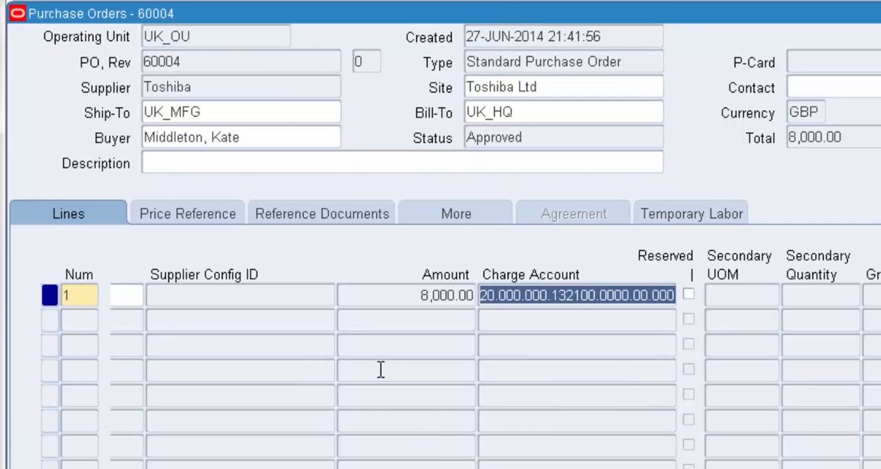
{"action": "left_click", "coordinate": [288, 138]}
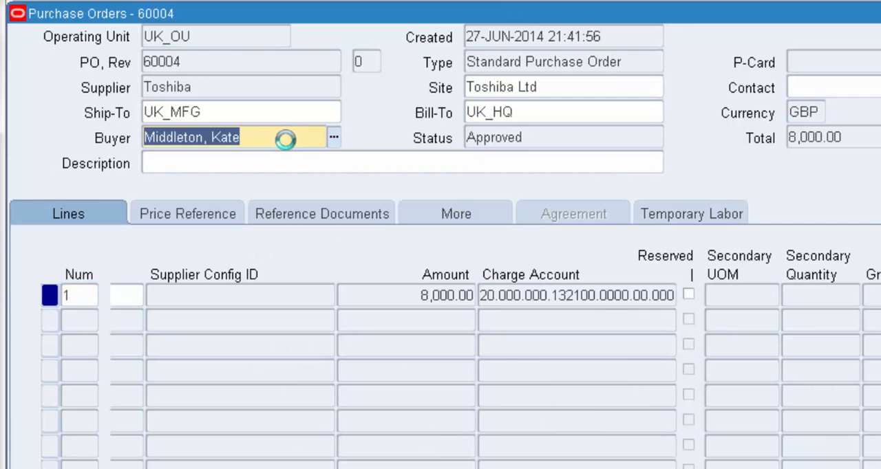